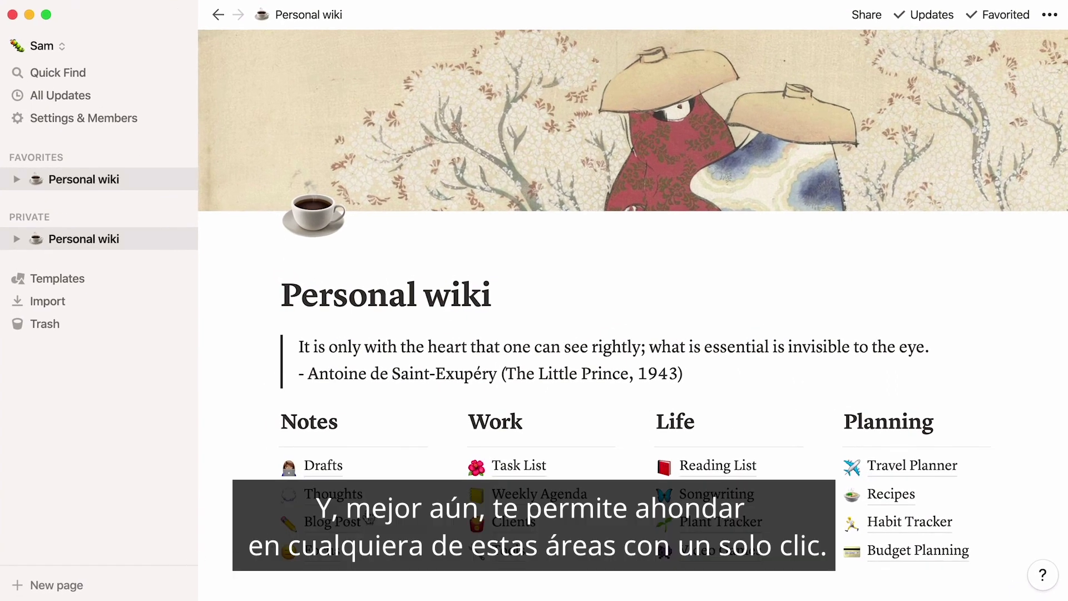
# Preview the Task List subpage, then return to the Personal wiki page
pyautogui.click(508, 469)
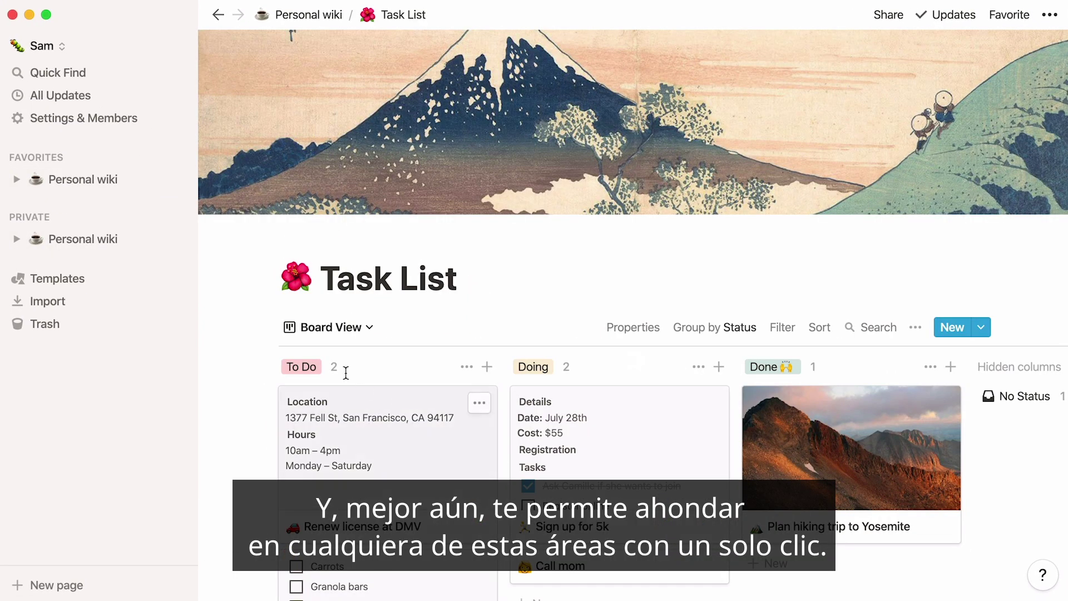
pyautogui.click(111, 240)
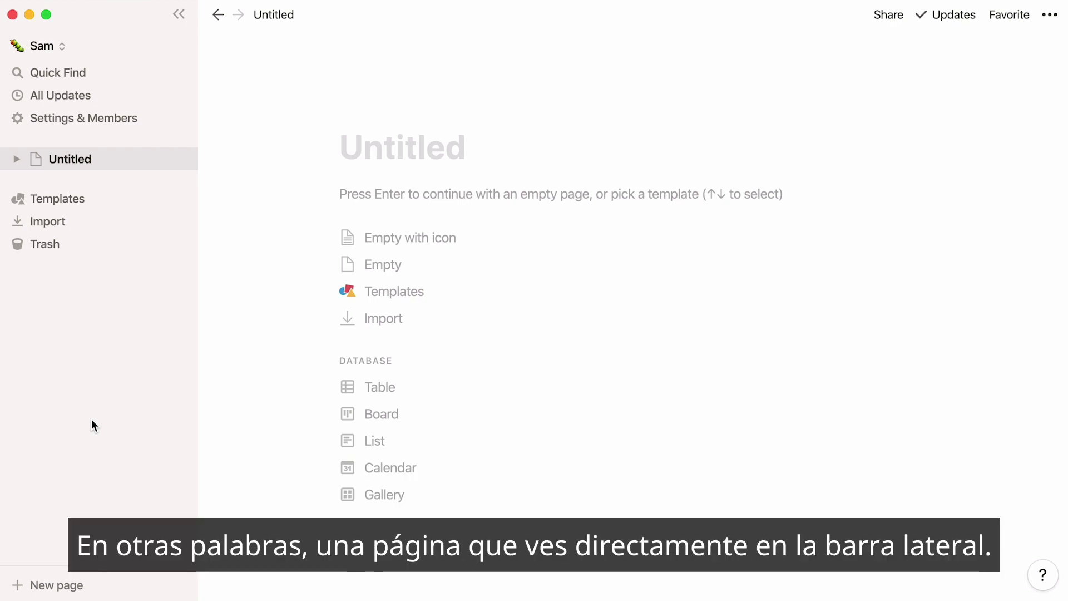
# Create a page titled 'Personal wiki' and delete the leftover Untitled page
pyautogui.click(65, 587)
pyautogui.write('Personal ')
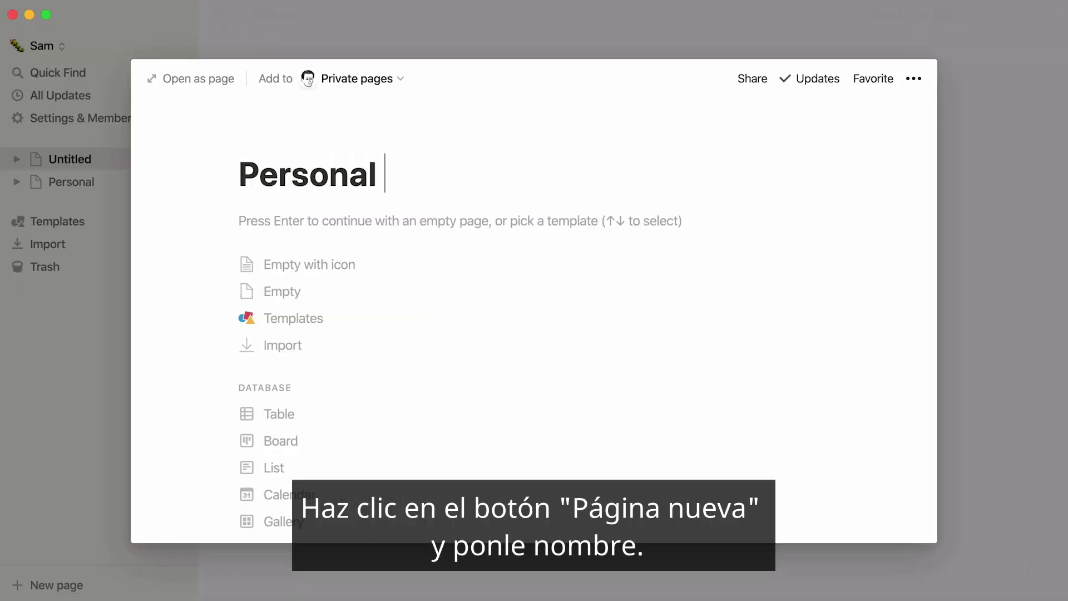
pyautogui.write('wiki')
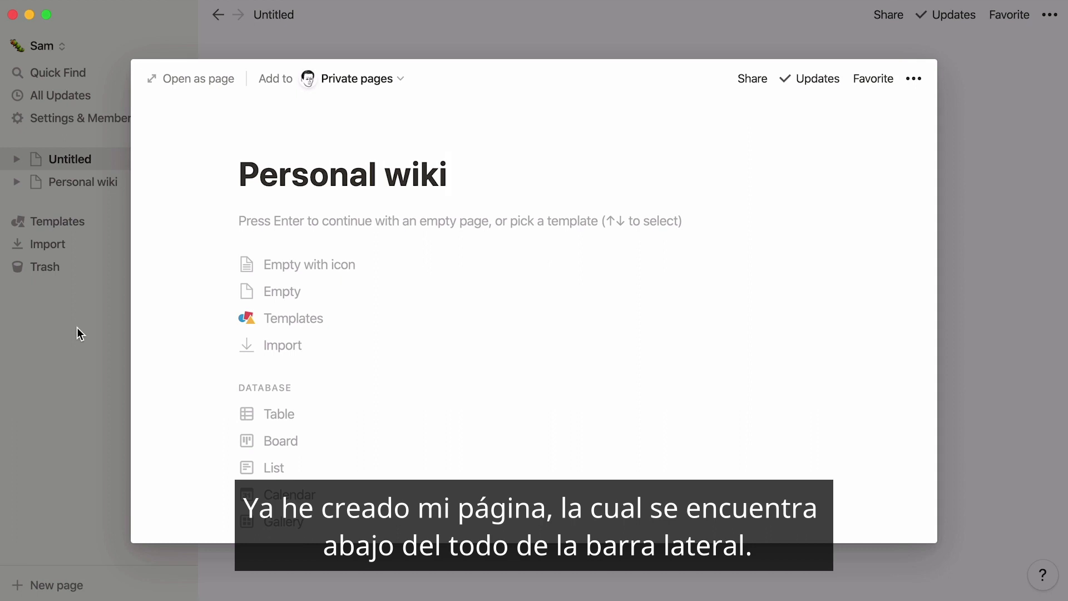
pyautogui.click(86, 188)
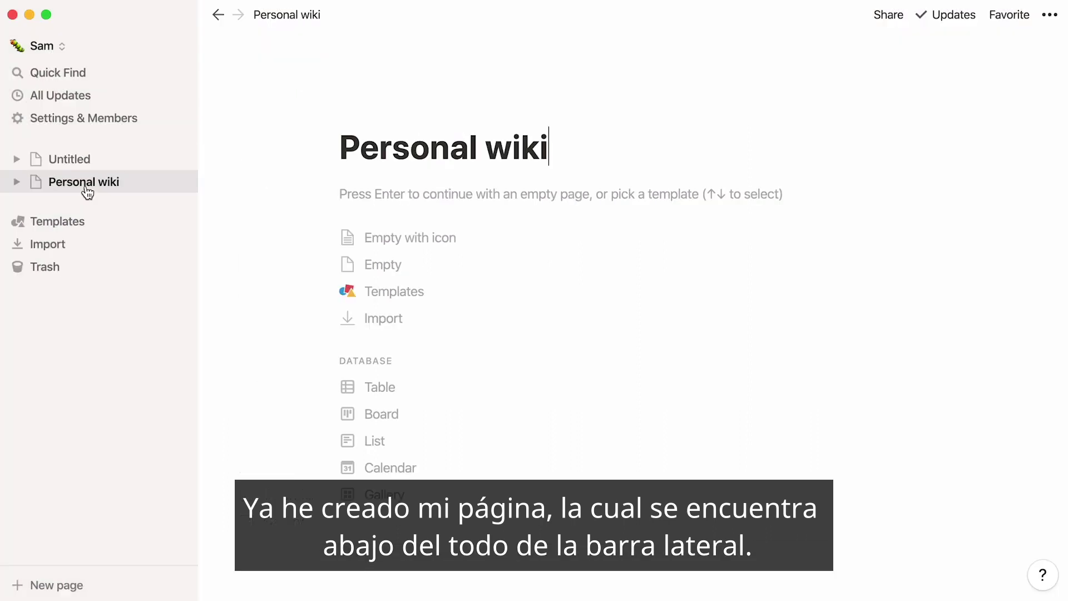
pyautogui.rightClick(157, 158)
pyautogui.click(173, 175)
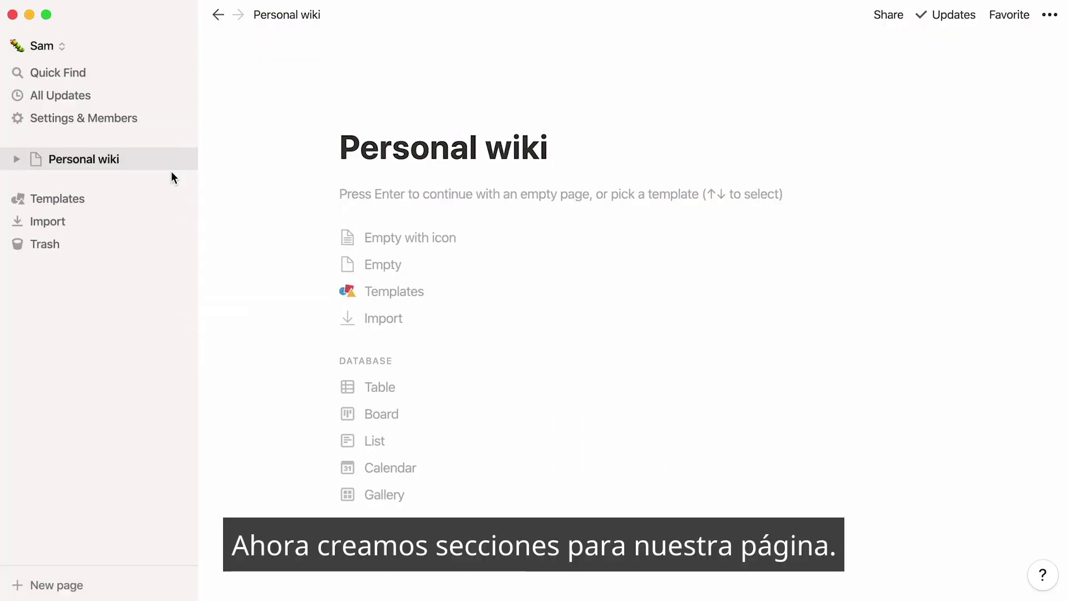
# Add Heading 2 blocks 'Notes' and 'Work'
pyautogui.write('/')
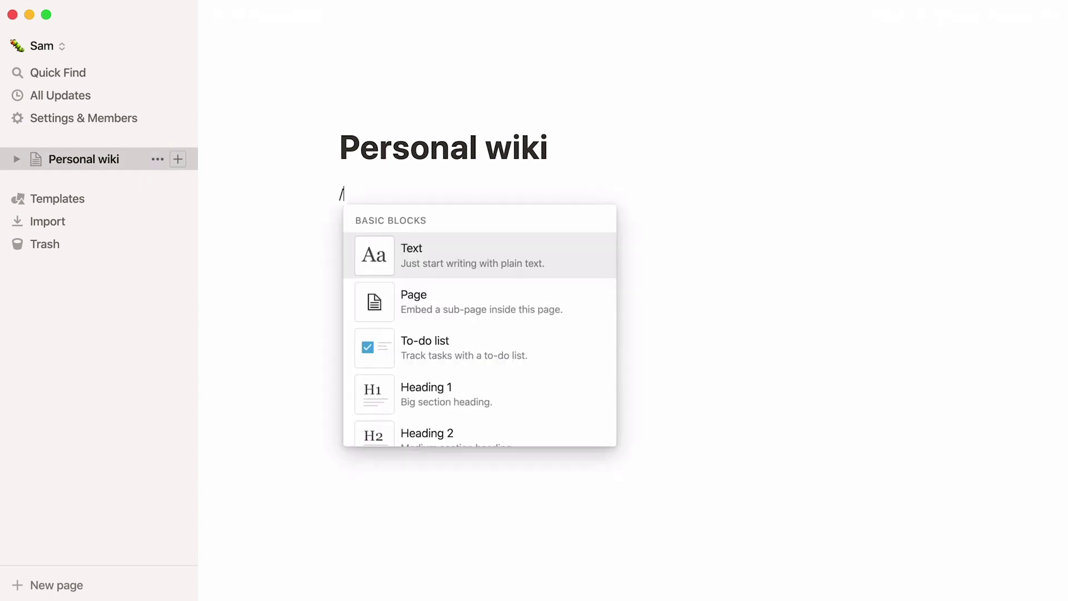
pyautogui.write('heading')
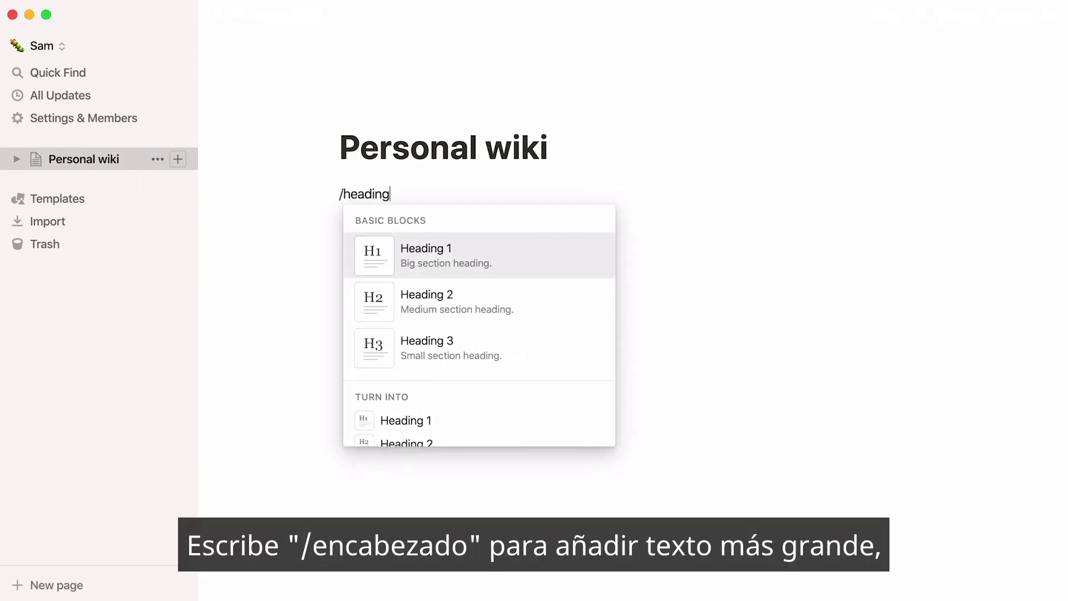
pyautogui.press('Down')
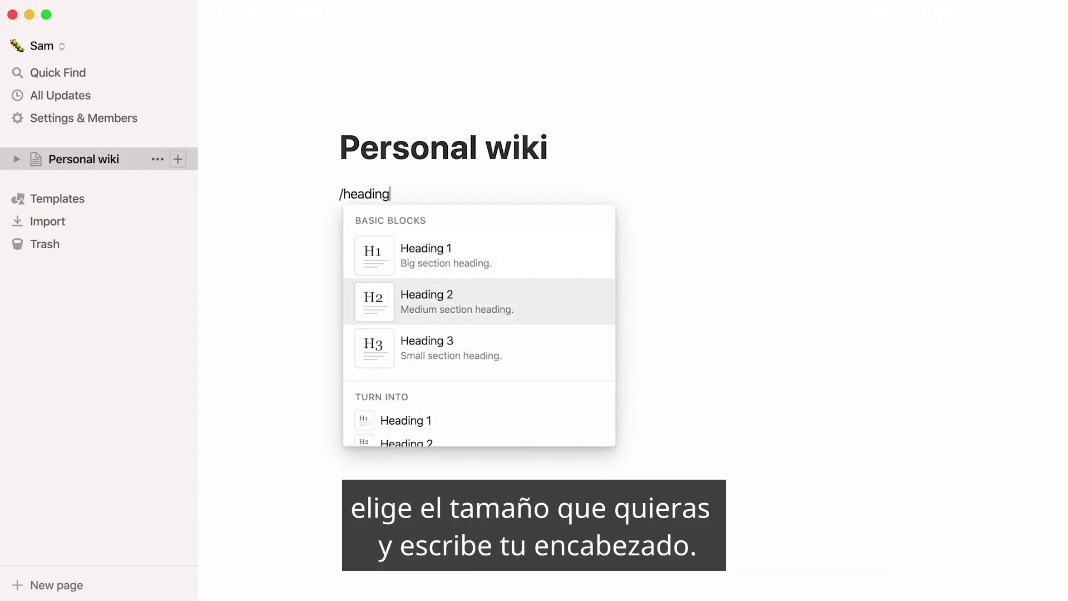
pyautogui.press('Return')
pyautogui.write('Notes')
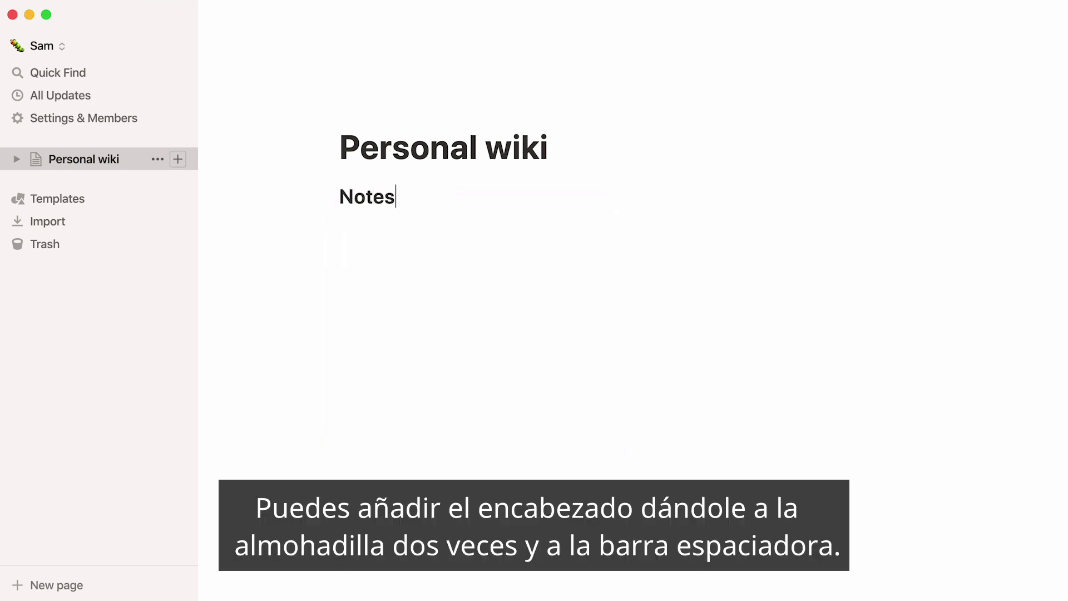
pyautogui.press('Return')
pyautogui.write('##')
pyautogui.press('space')
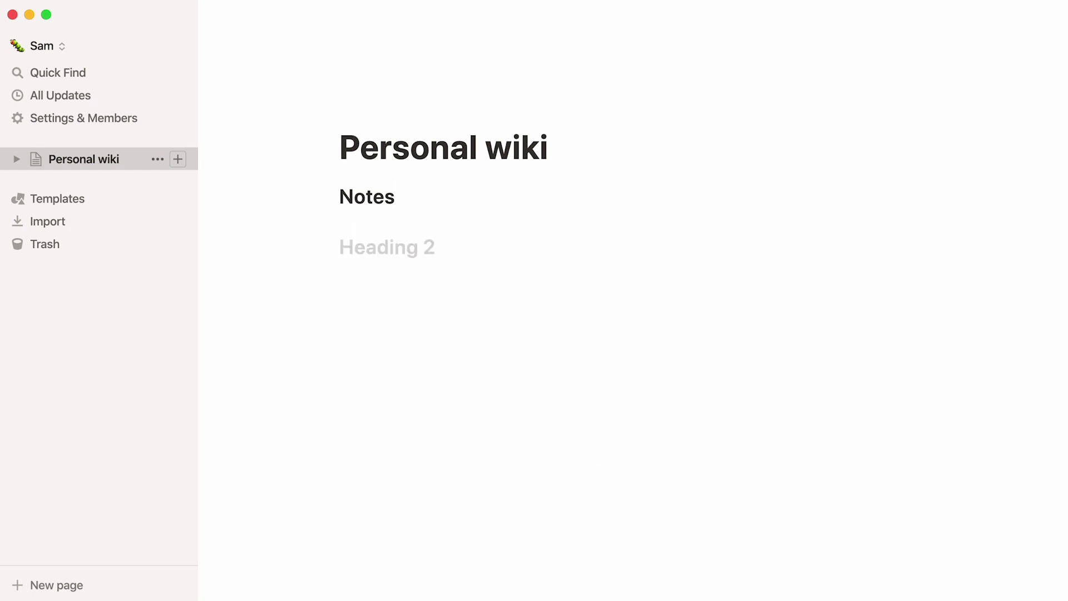
pyautogui.write('Work')
# Add Heading 2 blocks 'Life' and 'Planning' below Work
pyautogui.press('Return')
pyautogui.write('##')
pyautogui.press('space')
pyautogui.write('Life')
pyautogui.press('Return')
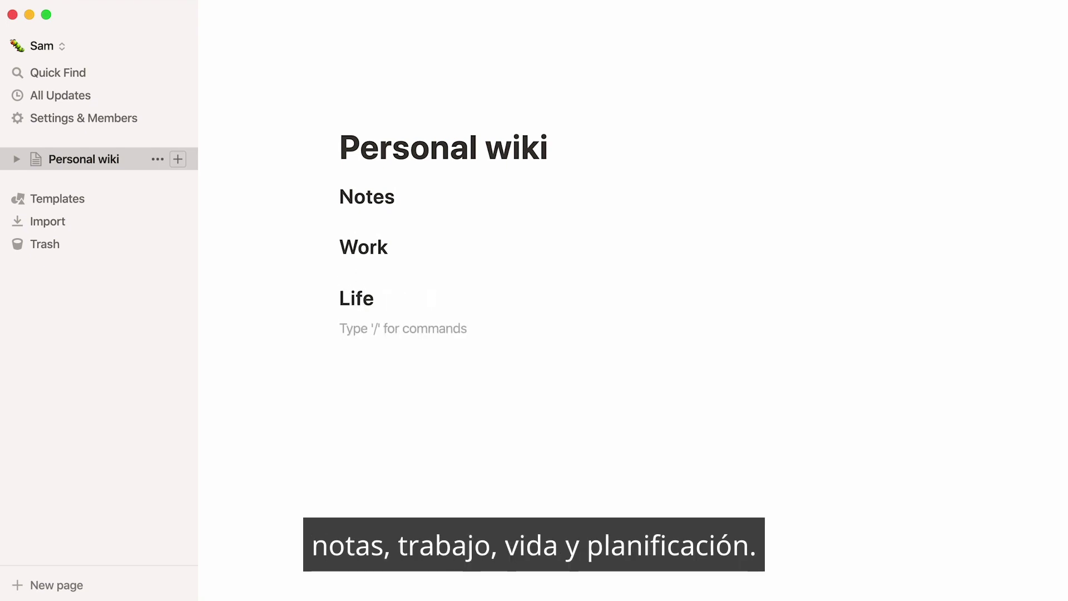
pyautogui.write('##')
pyautogui.press('space')
pyautogui.write('Planning')
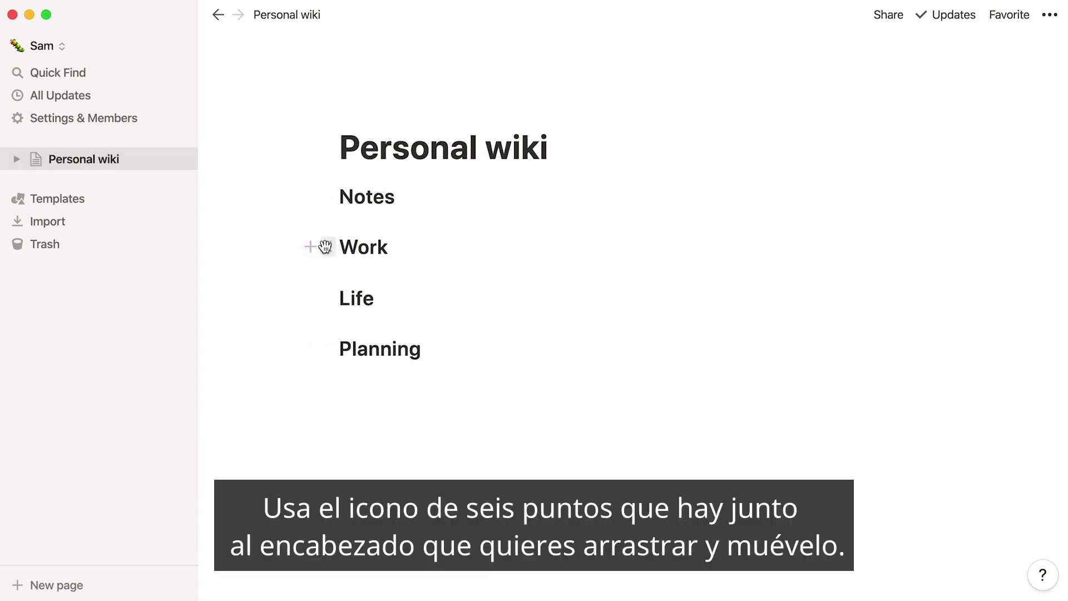
# Arrange Work, Life and Planning into columns beside Notes, four across
pyautogui.moveTo(325, 247); pyautogui.dragTo(943, 191)
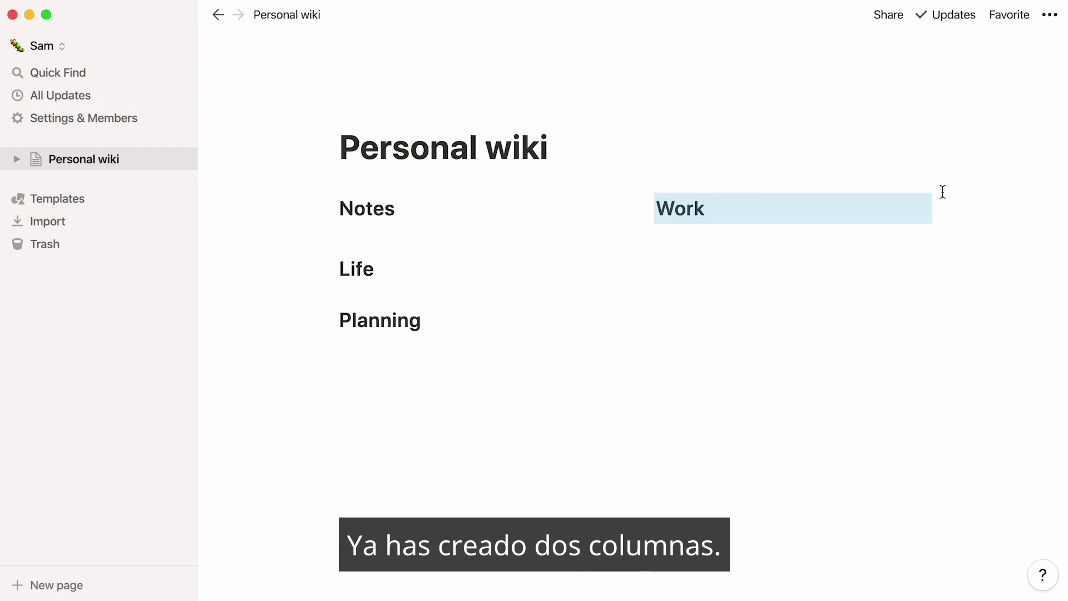
pyautogui.moveTo(347, 264)
pyautogui.moveTo(329, 270); pyautogui.dragTo(966, 208)
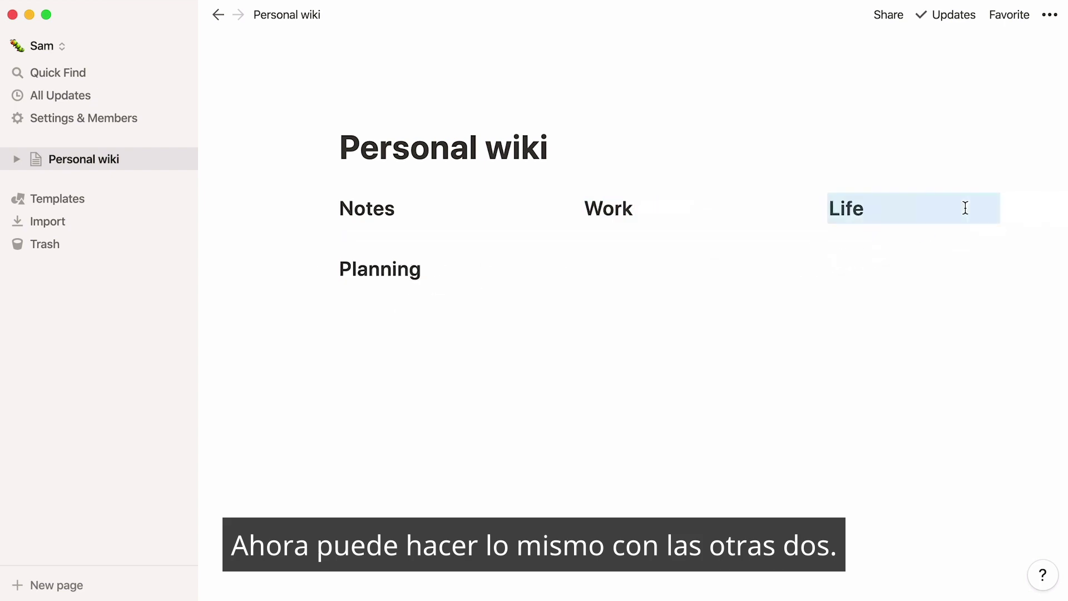
pyautogui.moveTo(329, 269); pyautogui.dragTo(950, 208)
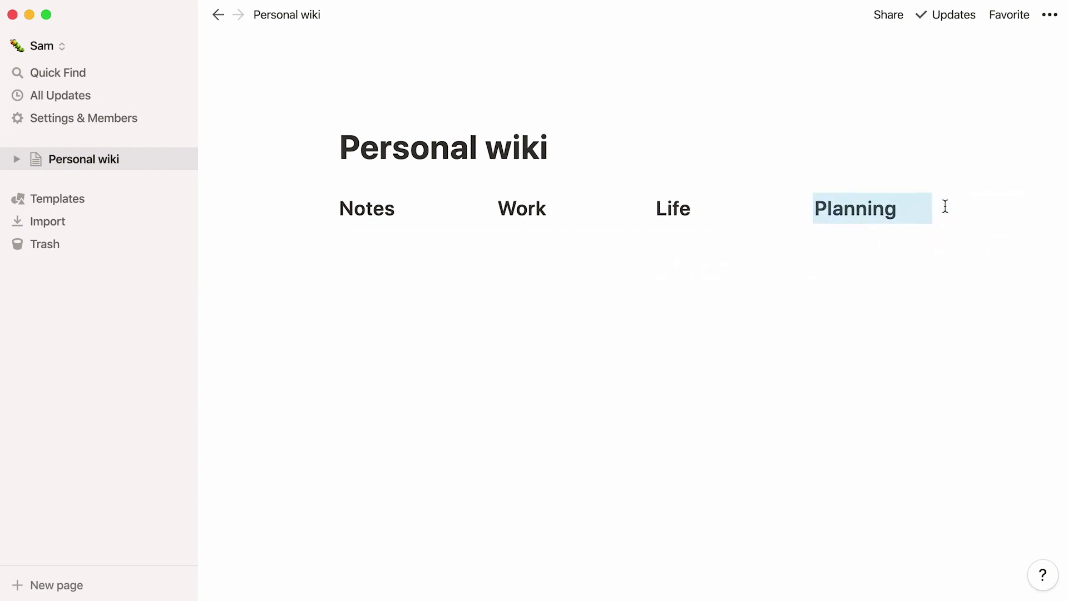
# Add a --- divider line under each of Planning, Life, Work and Notes
pyautogui.click(945, 206)
pyautogui.press('Return')
pyautogui.write('---')
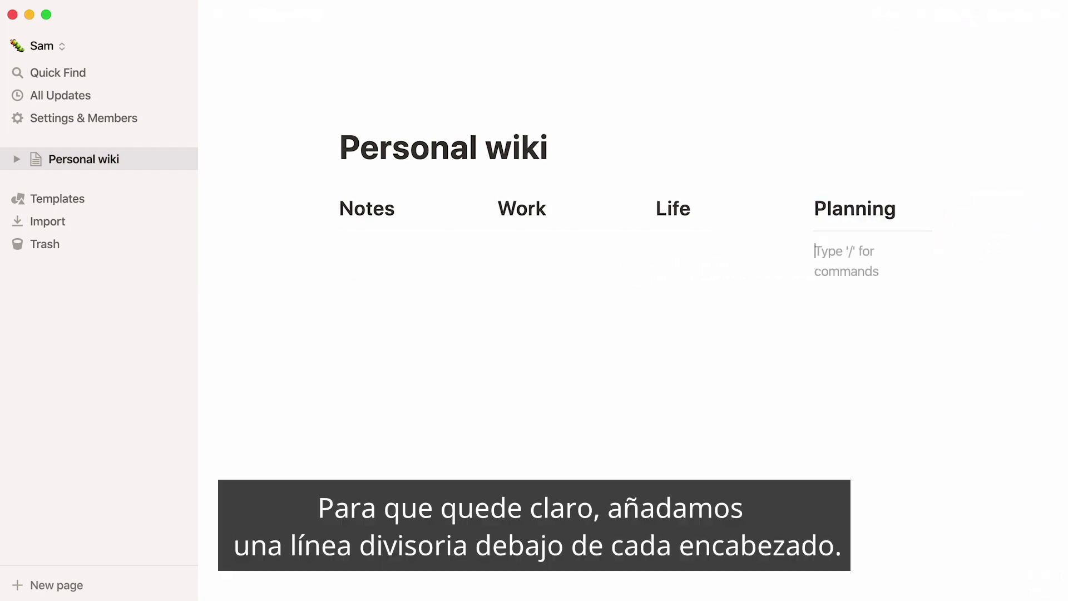
pyautogui.click(685, 239)
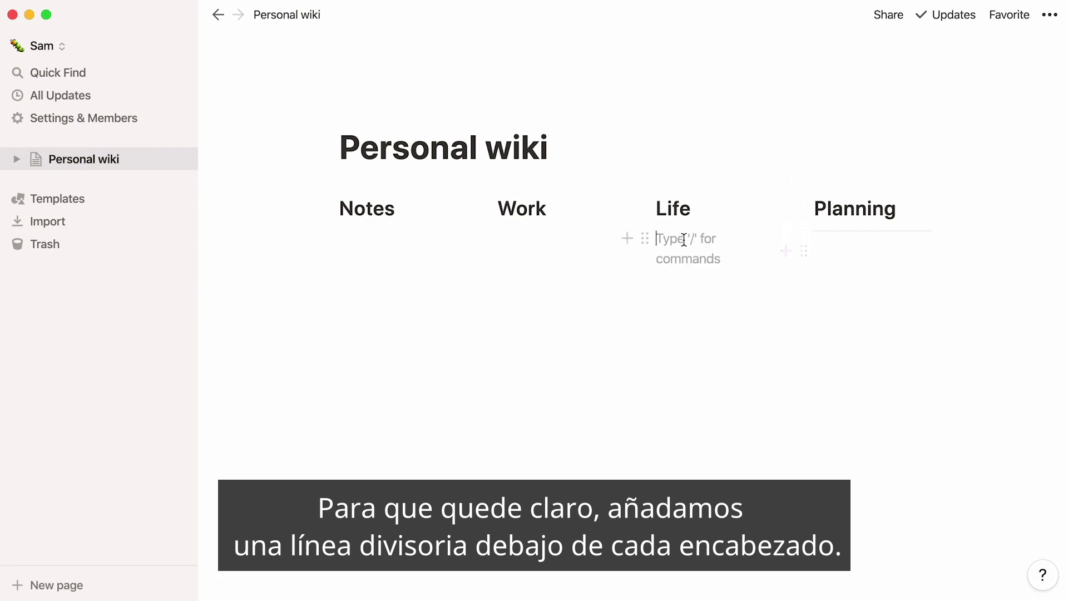
pyautogui.write('---')
pyautogui.click(523, 237)
pyautogui.write('---')
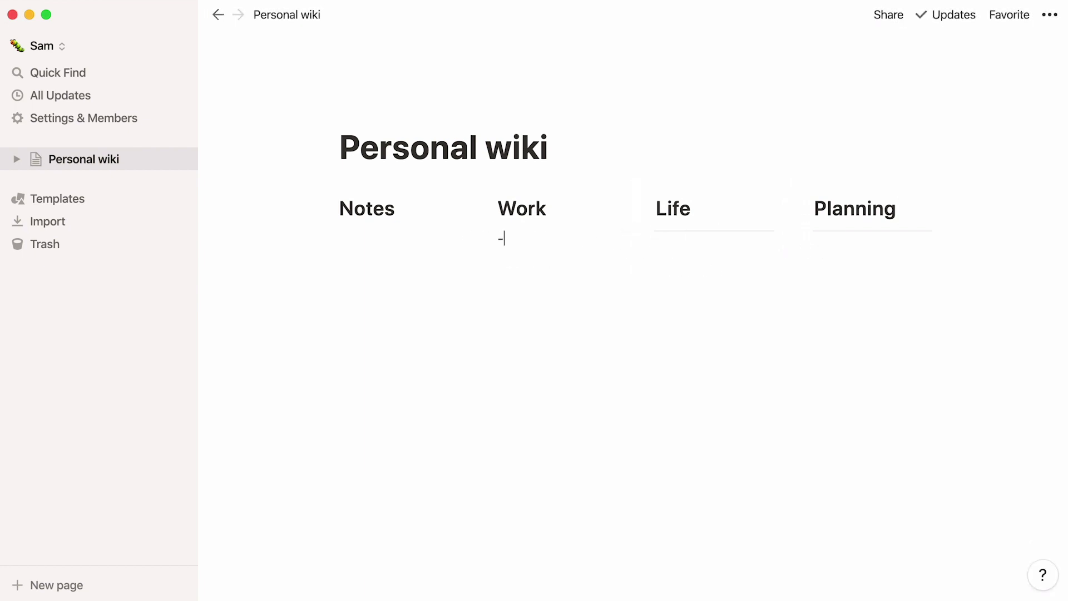
pyautogui.click(376, 241)
pyautogui.write('---')
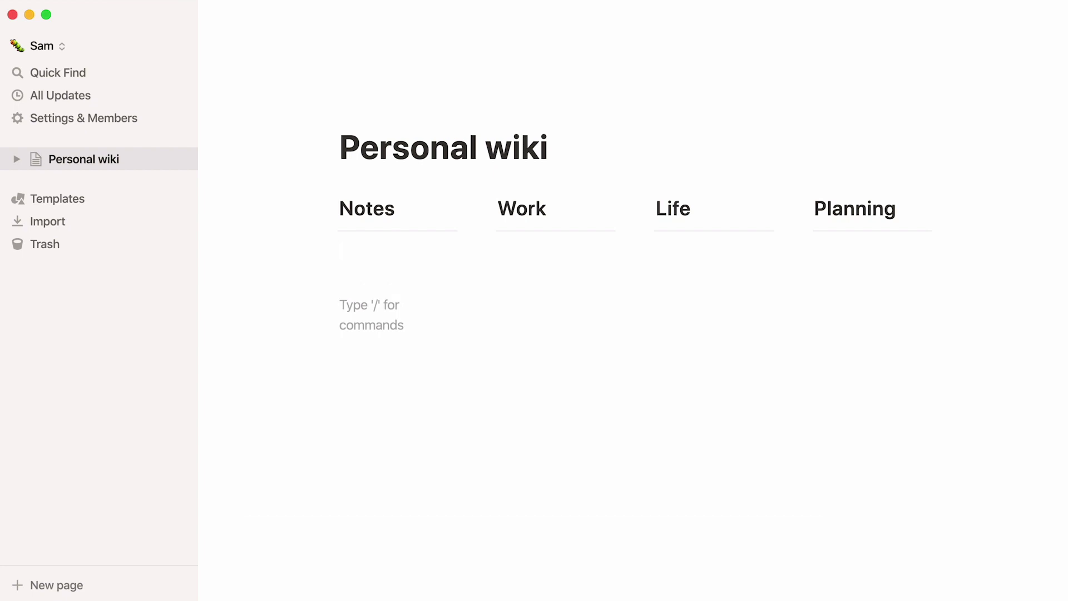
# Insert a 'Thoughts' subpage with a thought-balloon icon, then return to Personal wiki
pyautogui.write('/page')
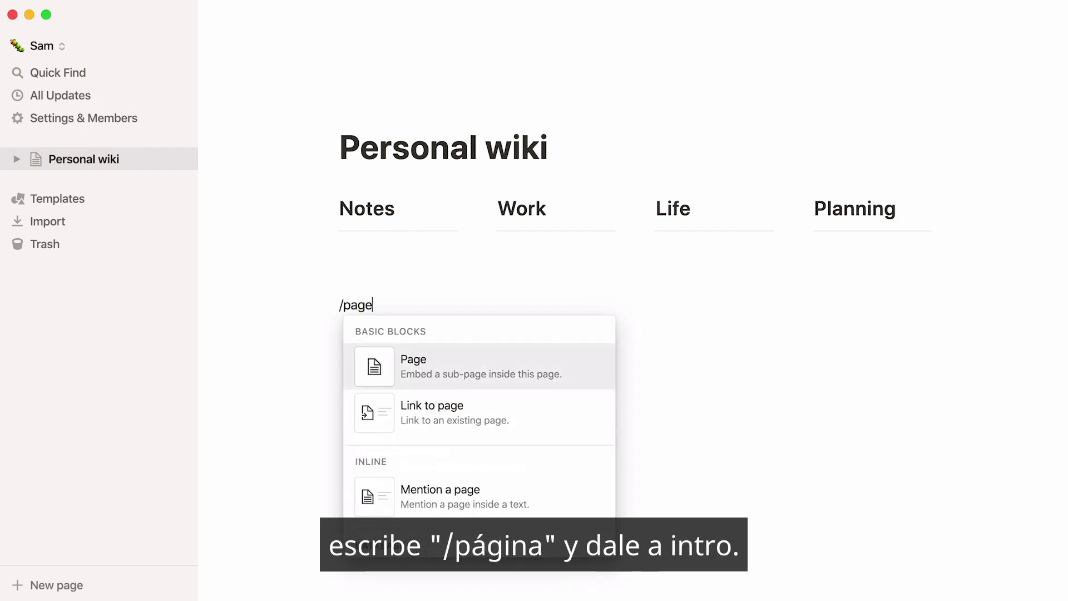
pyautogui.press('Return')
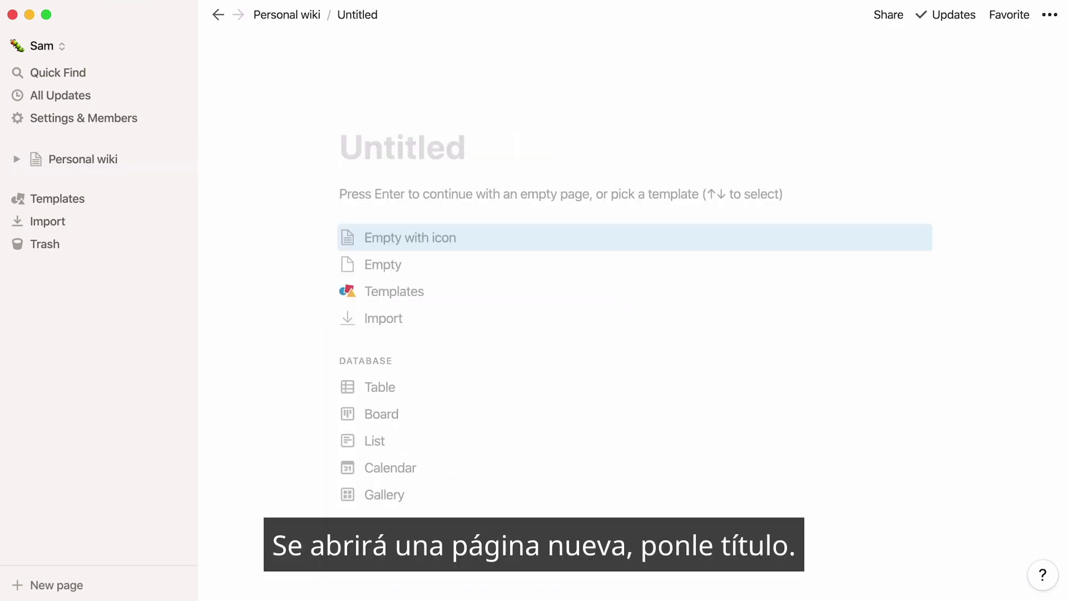
pyautogui.write('Thoughts')
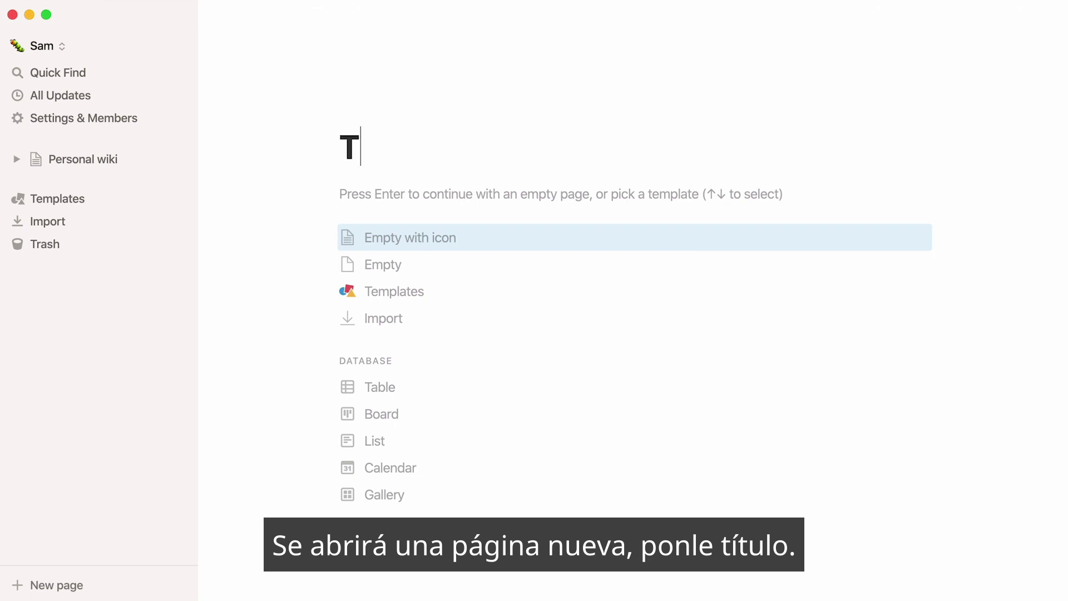
pyautogui.click(379, 240)
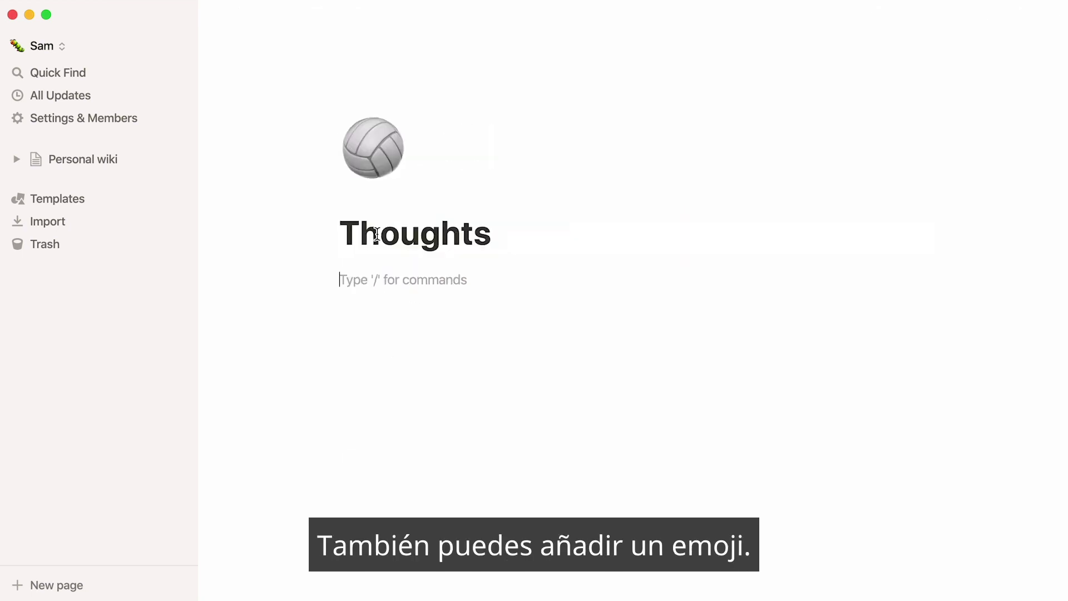
pyautogui.click(388, 162)
pyautogui.write('cloud')
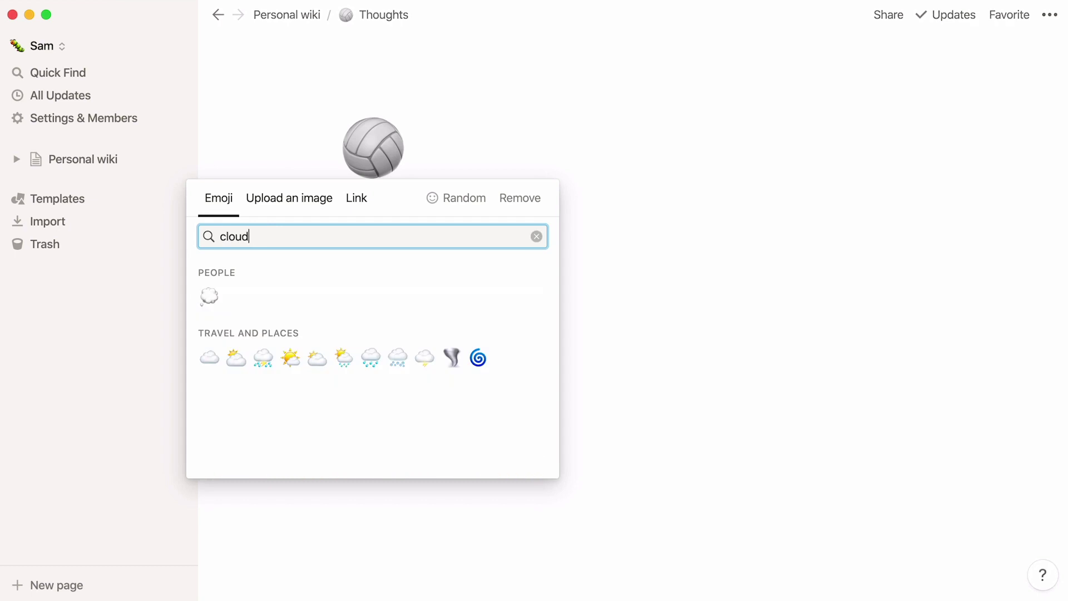
pyautogui.click(210, 297)
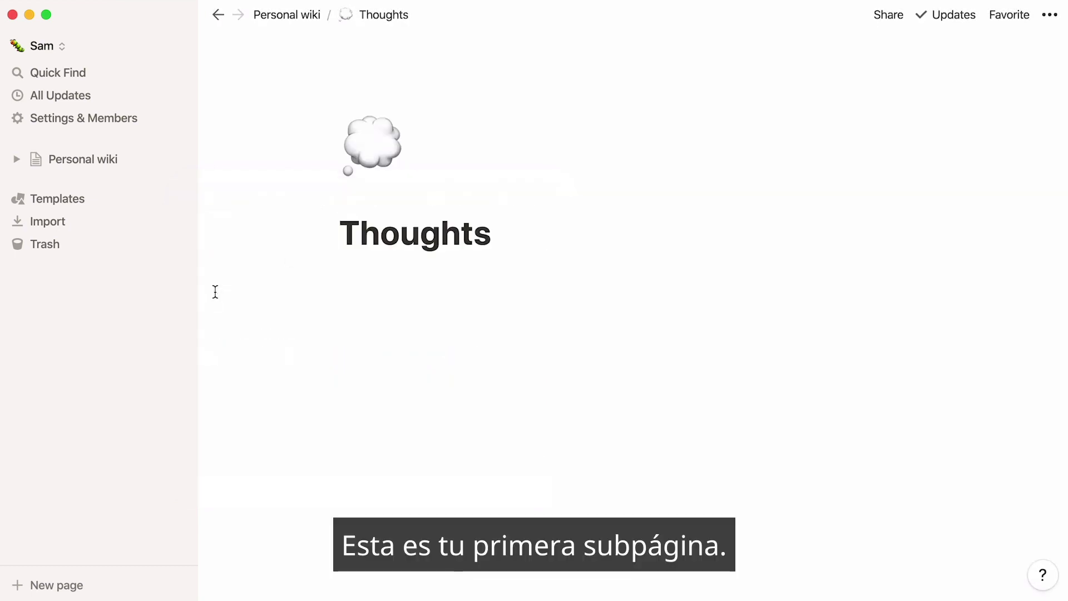
pyautogui.click(139, 162)
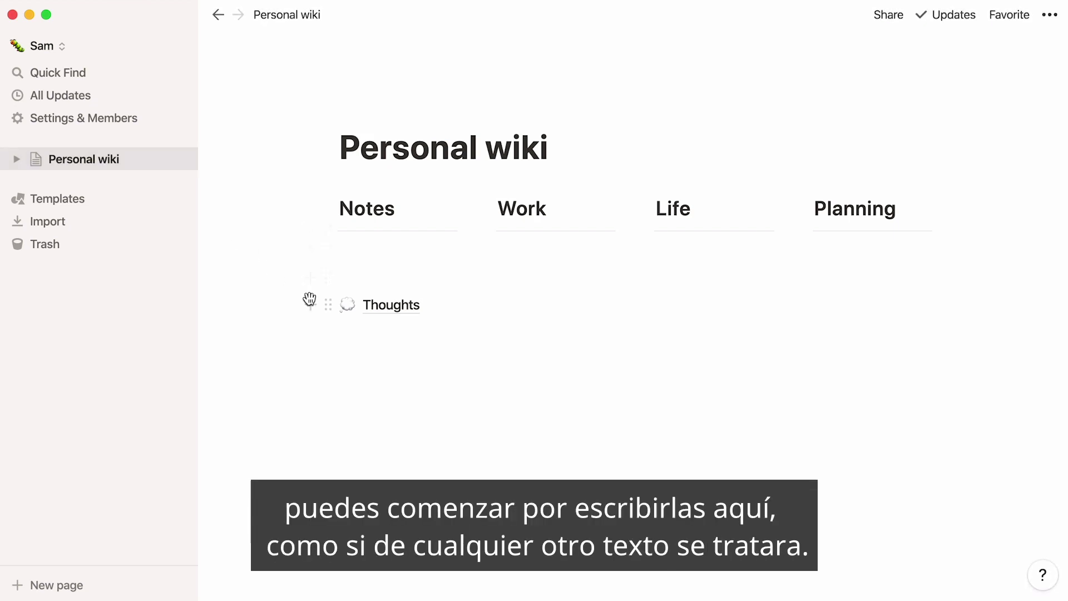
# Type page names Drafts, Blog Post, Focus, Task List… through Budget Planning on separate lines below Thoughts
pyautogui.click(348, 329)
pyautogui.write('Drafts')
pyautogui.press('Return')
pyautogui.write('Blog Post')
pyautogui.press('Return')
pyautogui.write('Focus')
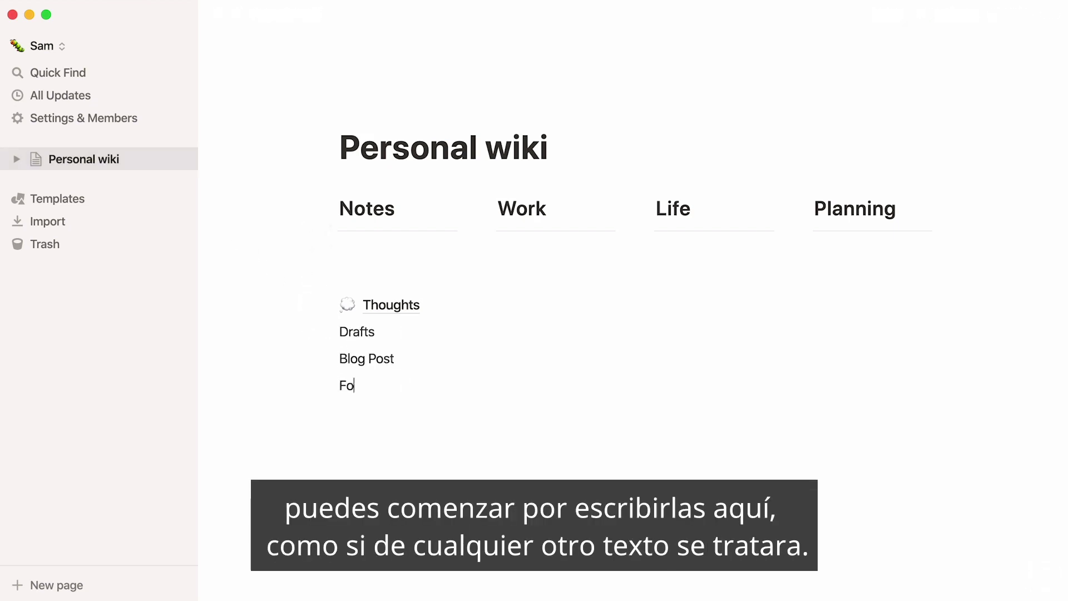
pyautogui.press('Return')
pyautogui.write('Task List Weekly Agenda Clients Tools Reading List Songwriting ')
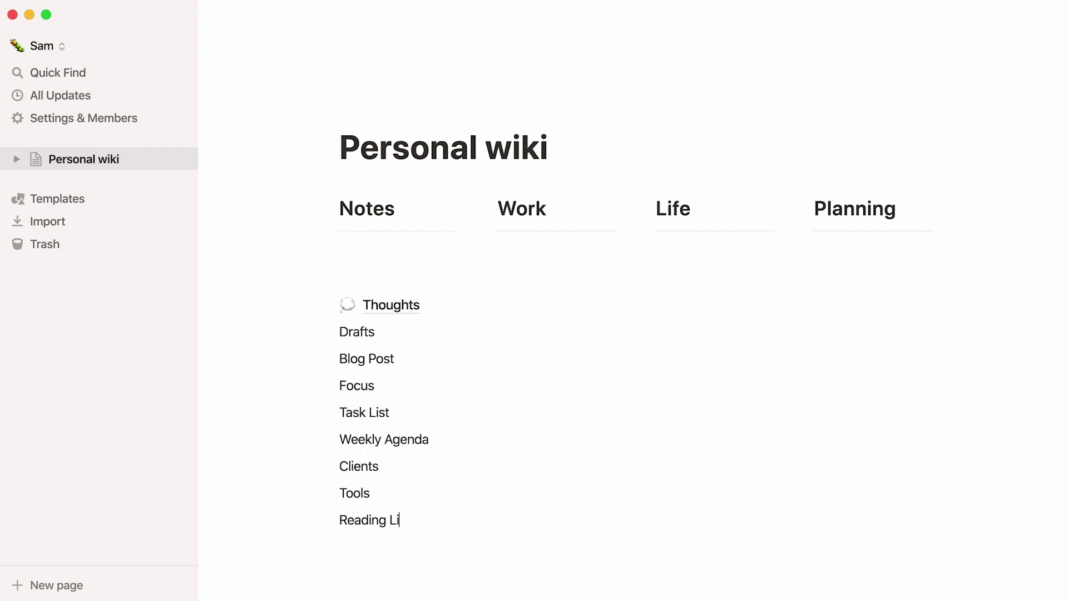
pyautogui.write('Plant Tracker Video Games Travel Planner Recipes Habi')
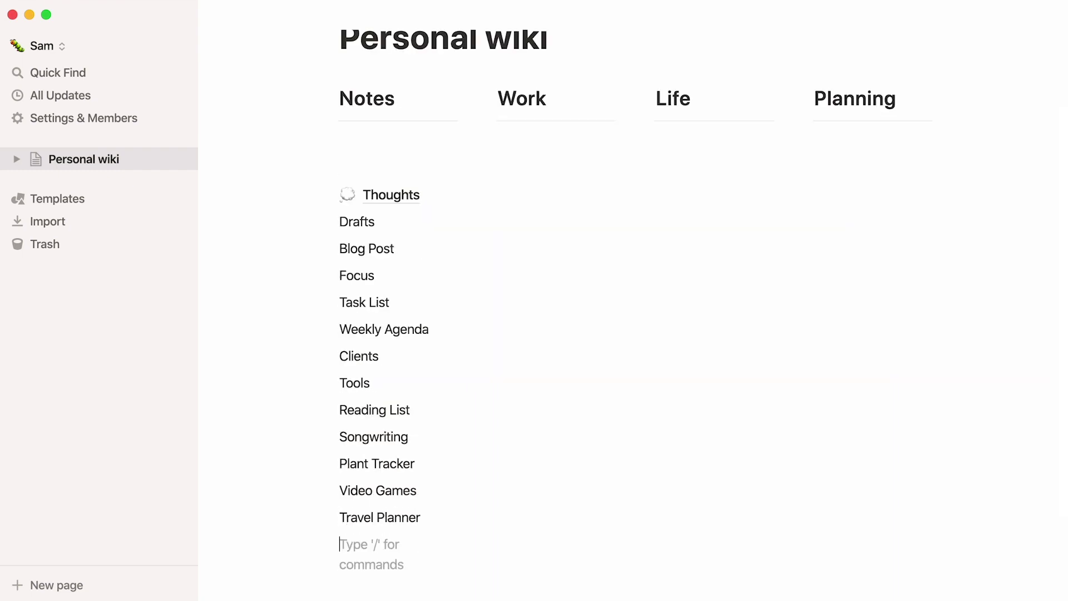
pyautogui.write('t Tracker')
pyautogui.press('Return')
pyautogui.write('Budget Planning')
# Turn the typed lines into subpages, then select Travel Planner through Budget Planning
pyautogui.moveTo(449, 551); pyautogui.dragTo(350, 174)
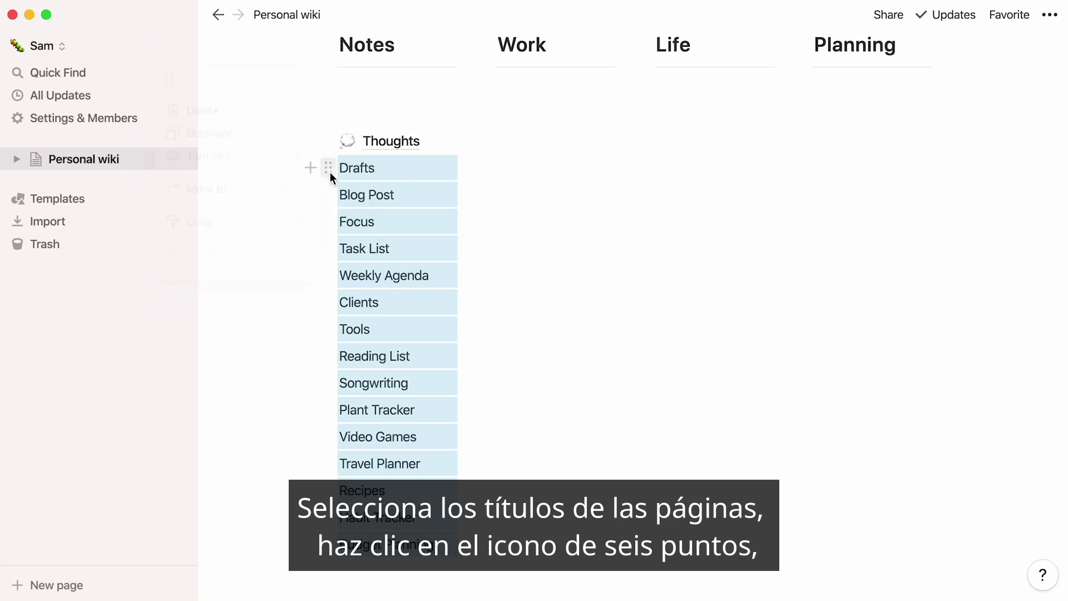
pyautogui.click(330, 172)
pyautogui.moveTo(292, 161)
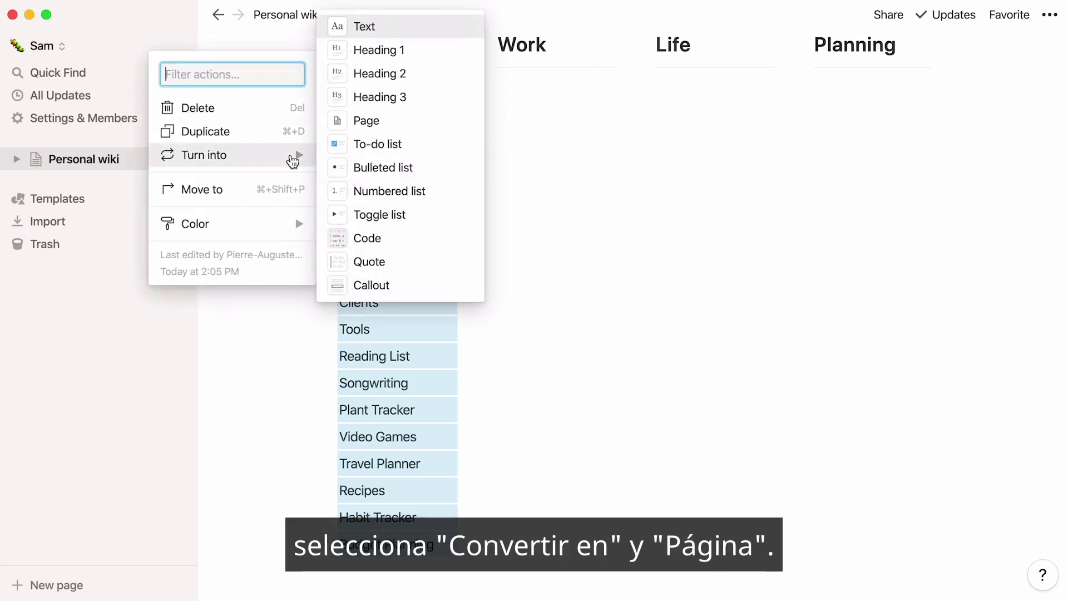
pyautogui.click(353, 121)
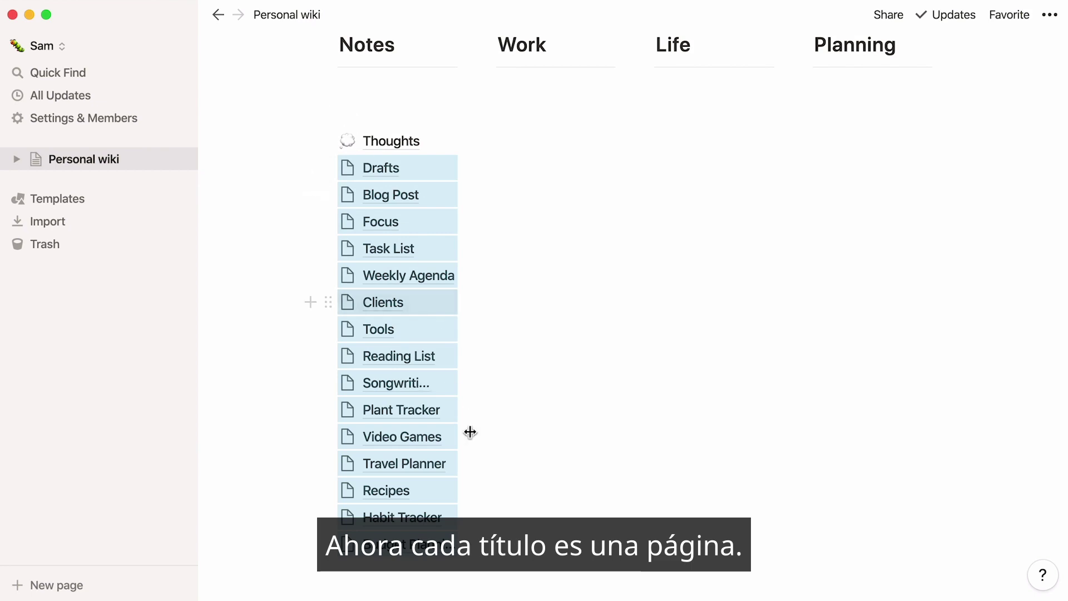
pyautogui.click(492, 538)
pyautogui.moveTo(492, 539); pyautogui.dragTo(675, 167)
# Sort the page links into the columns, put Thoughts below Drafts, and open Reading List
pyautogui.moveTo(375, 432); pyautogui.dragTo(534, 162)
pyautogui.moveTo(403, 399); pyautogui.dragTo(343, 247)
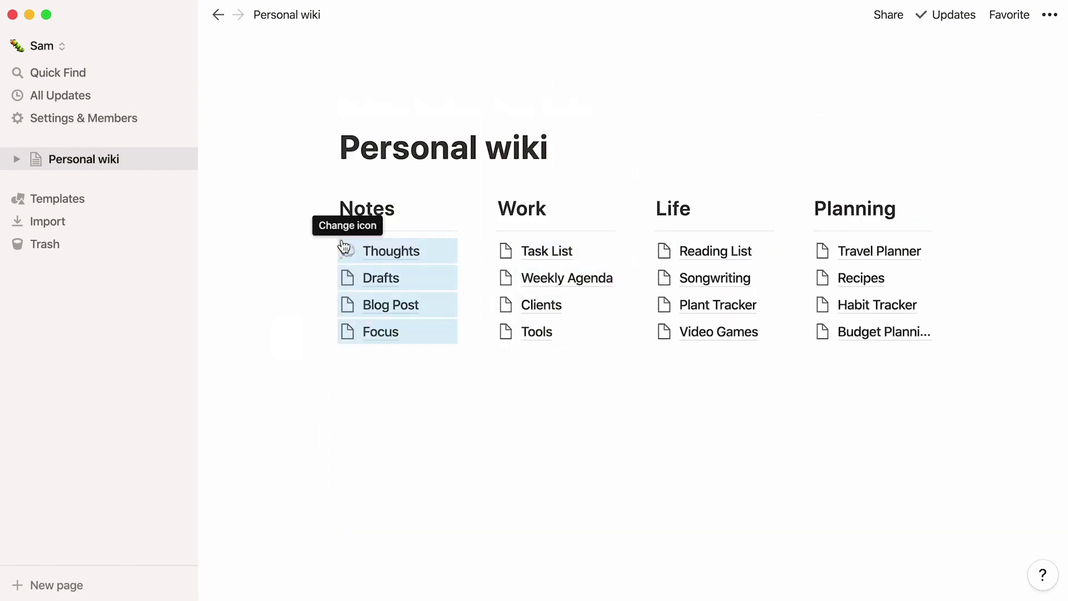
pyautogui.click(268, 278)
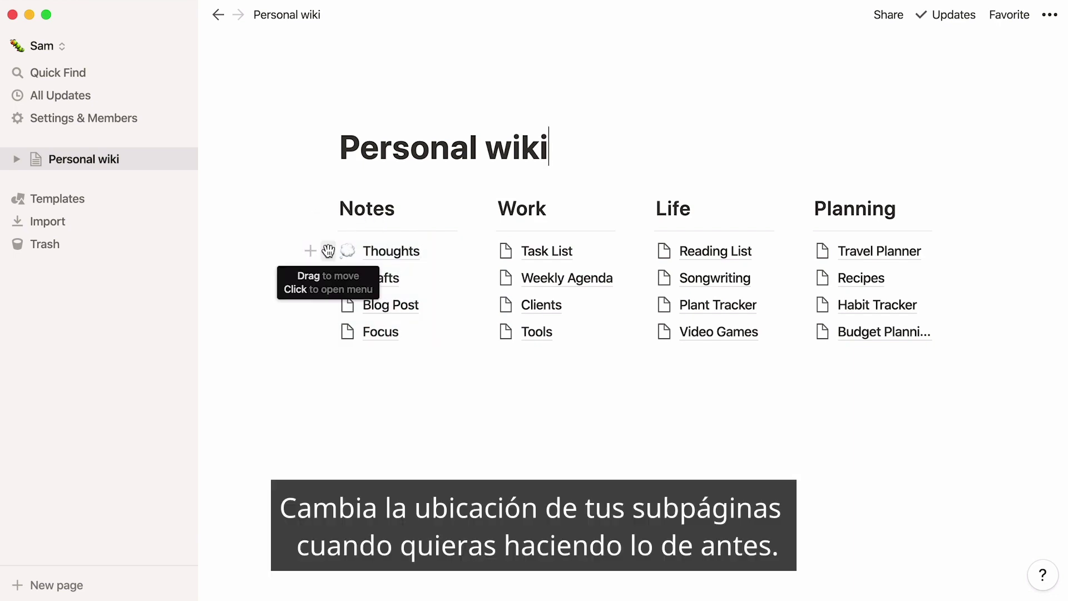
pyautogui.moveTo(325, 252); pyautogui.dragTo(329, 275)
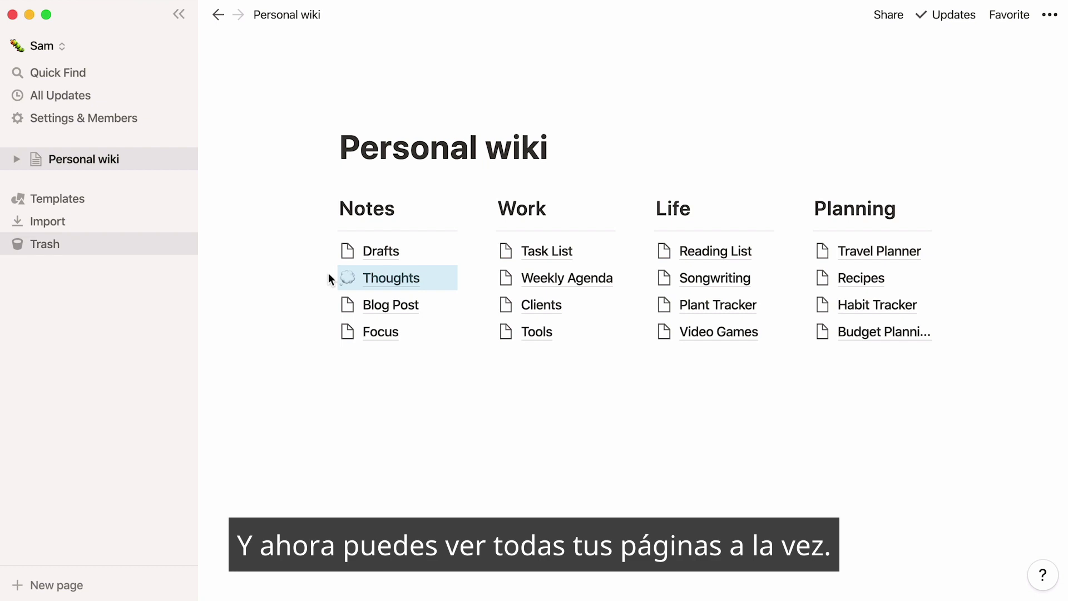
pyautogui.click(681, 254)
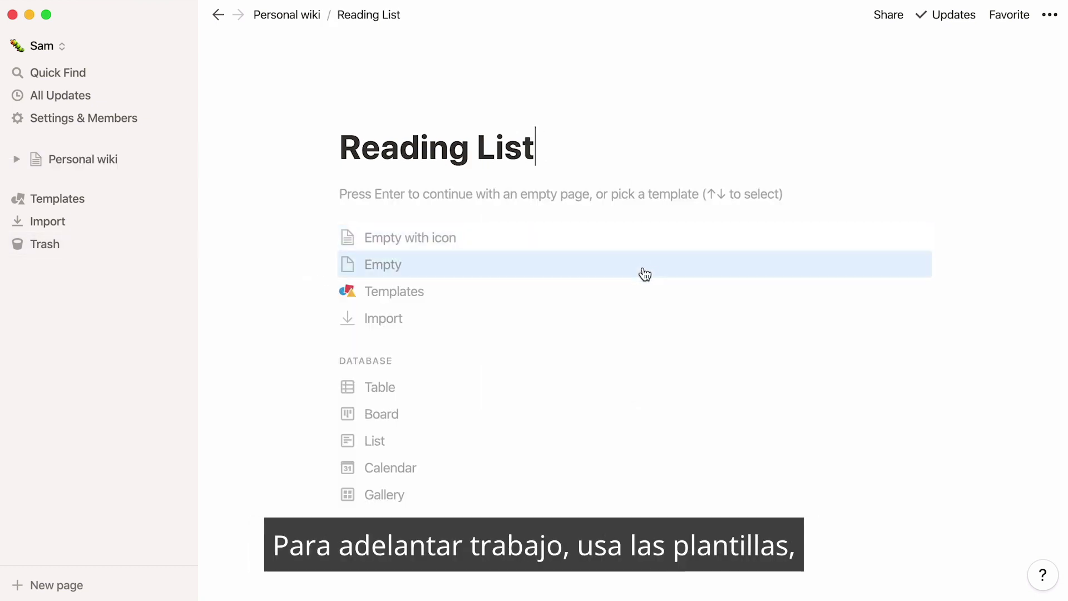
# Apply the Personal > Reading List template to the Reading List page, then move on to Recipes
pyautogui.click(622, 291)
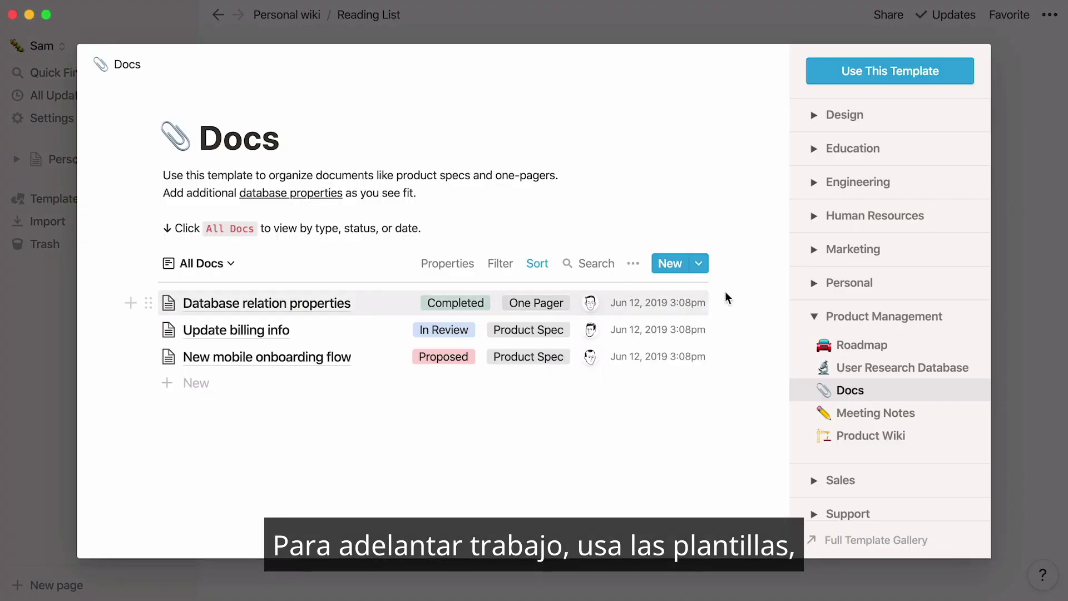
pyautogui.click(815, 284)
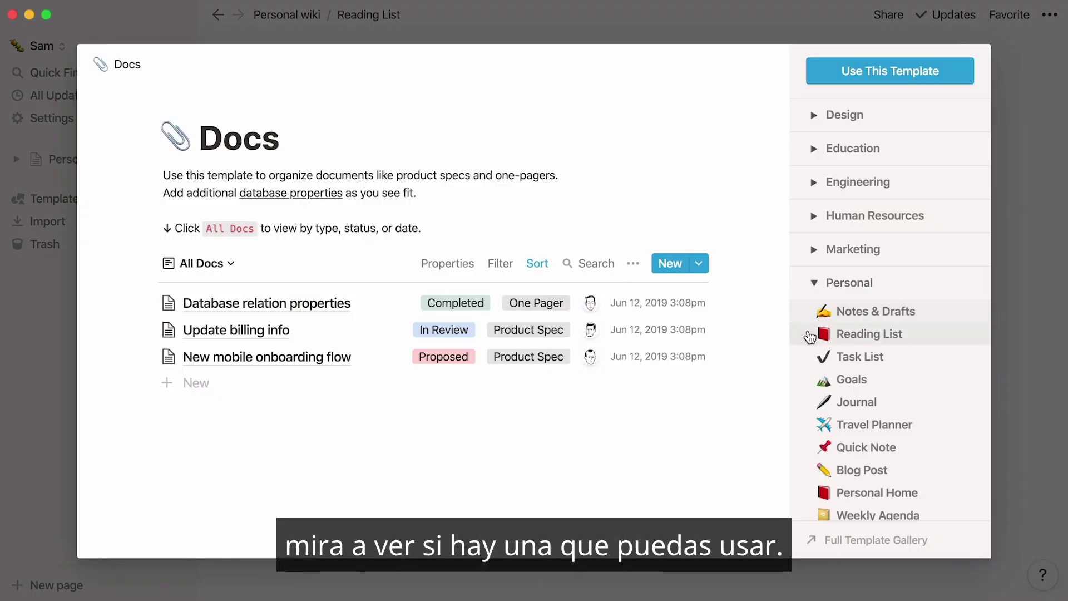
pyautogui.click(818, 334)
pyautogui.click(953, 86)
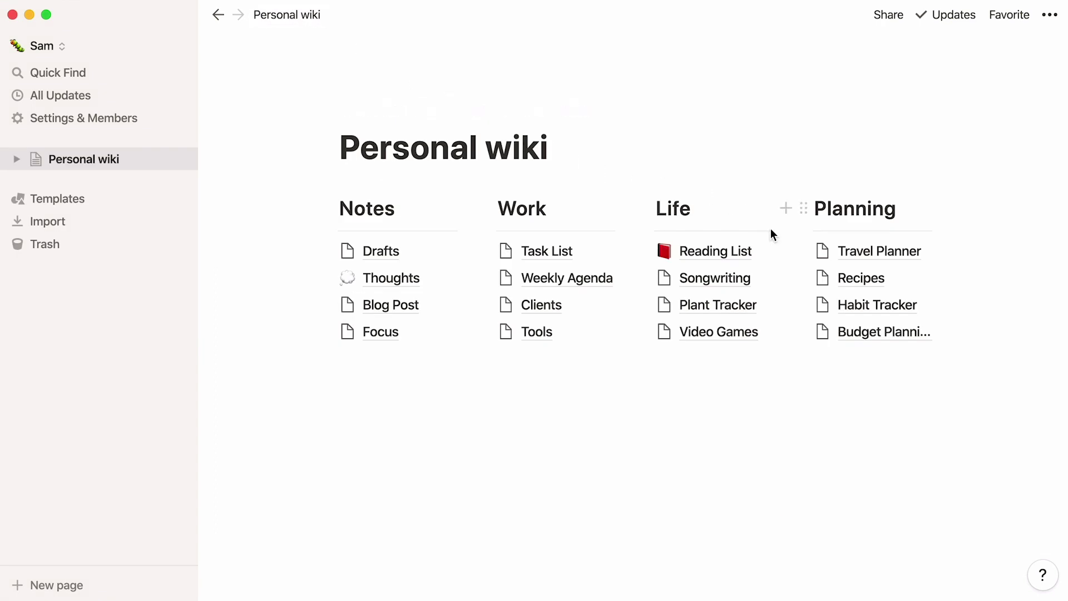
pyautogui.click(835, 274)
# Apply the recipe gallery template to Recipes and go back to Personal wiki
pyautogui.click(829, 287)
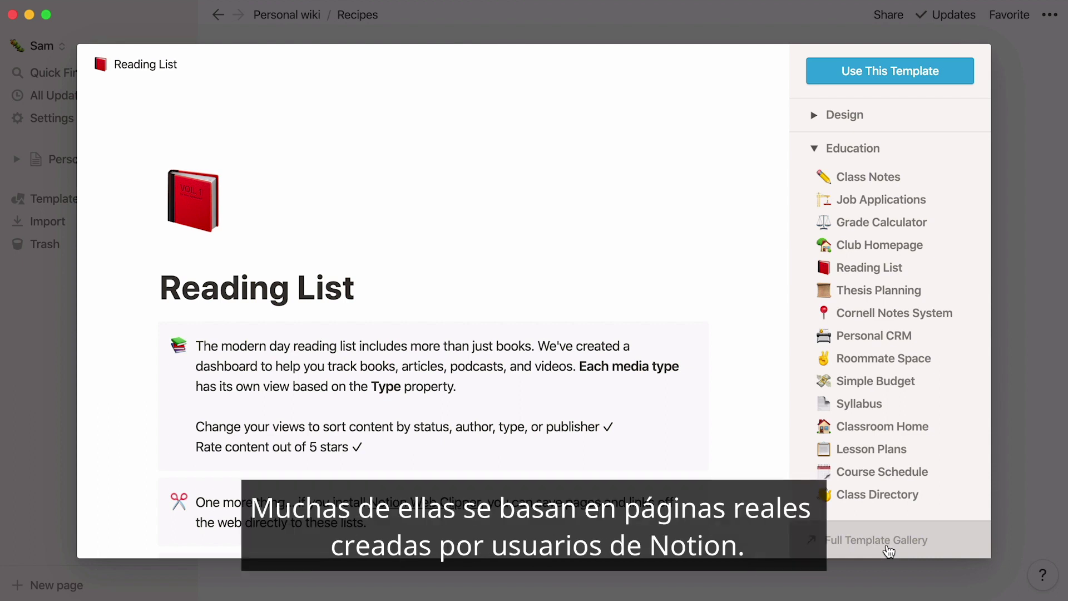
pyautogui.click(1049, 445)
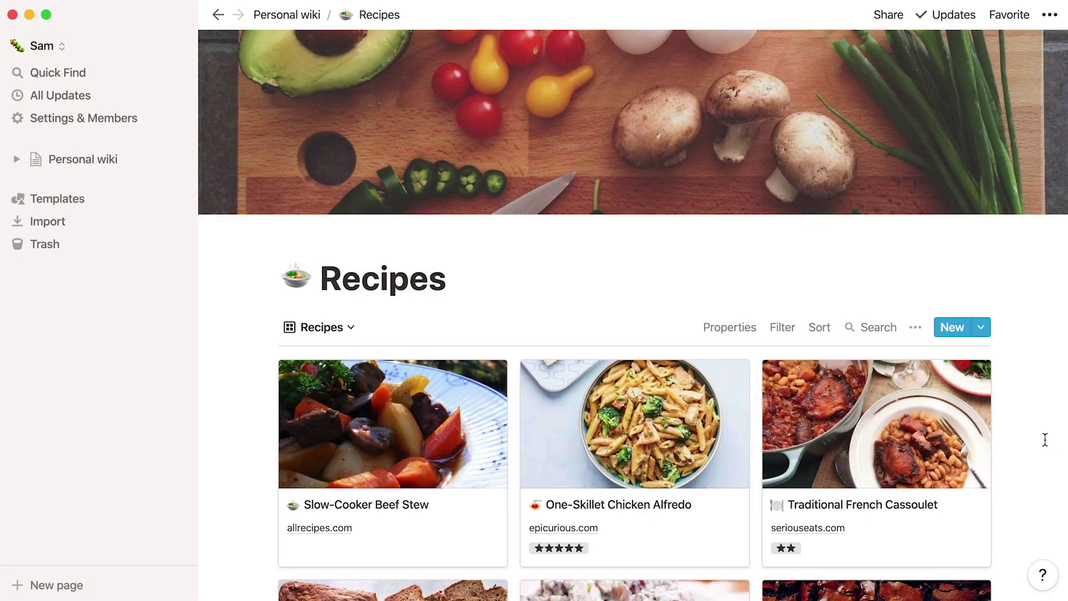
pyautogui.click(298, 18)
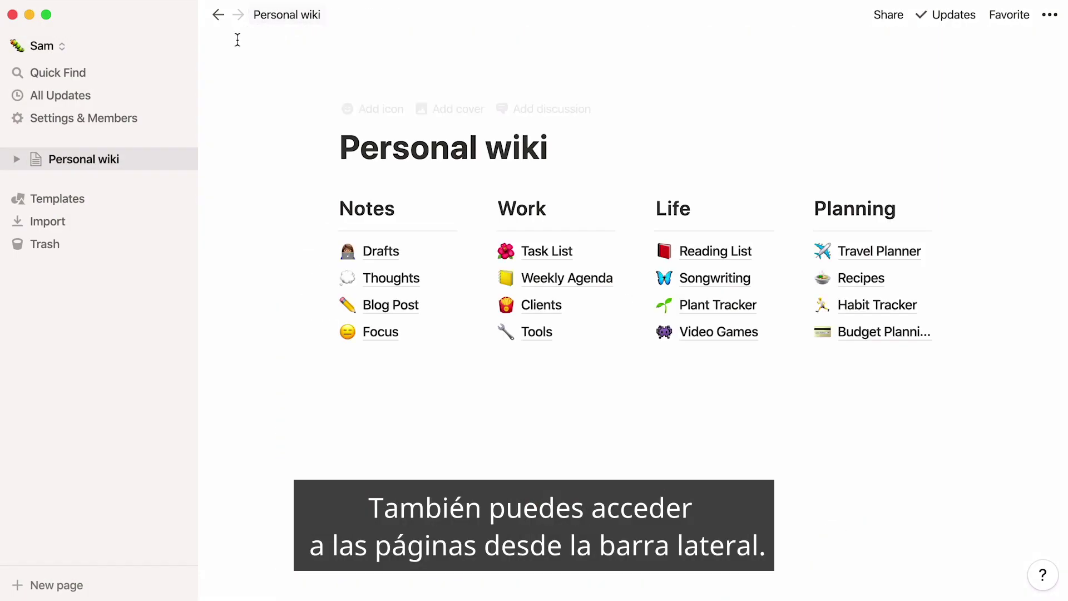
# Browse Drafts and its nested Quick Create a Page subpage, then return to Personal wiki
pyautogui.click(17, 161)
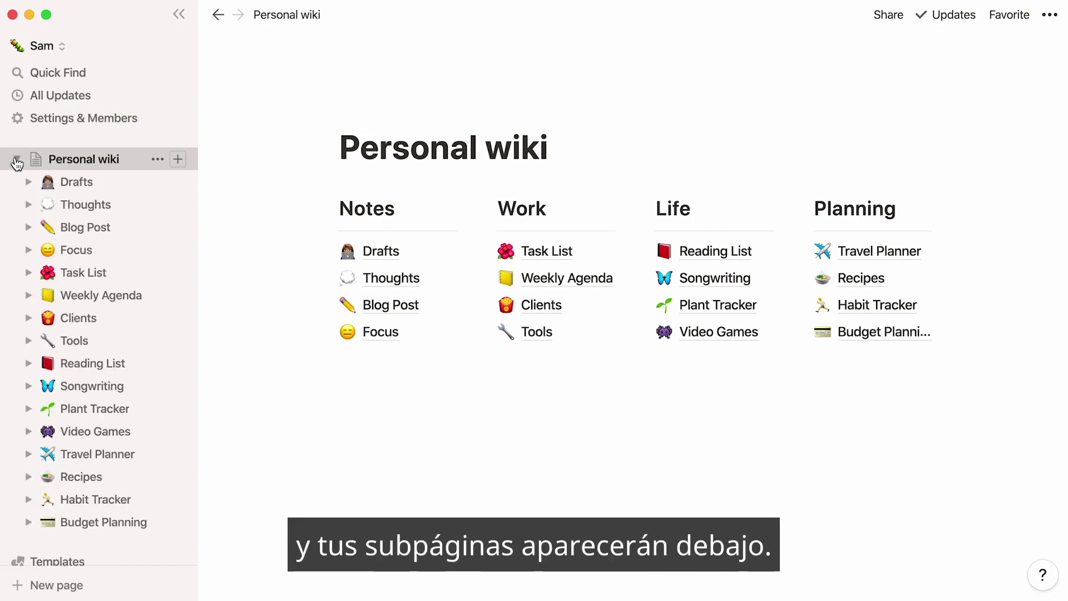
pyautogui.click(100, 192)
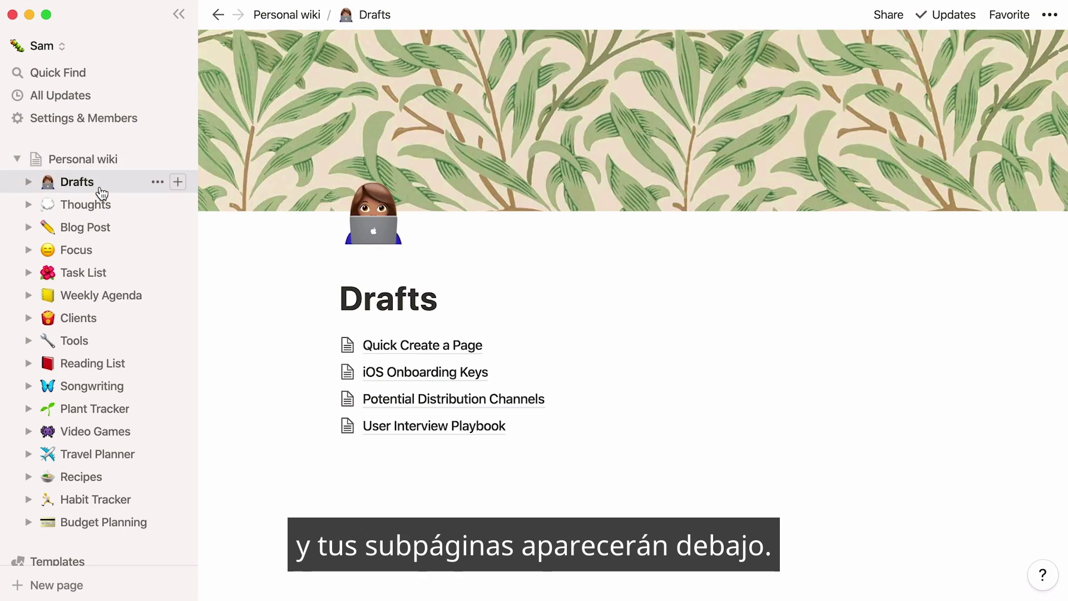
pyautogui.click(28, 183)
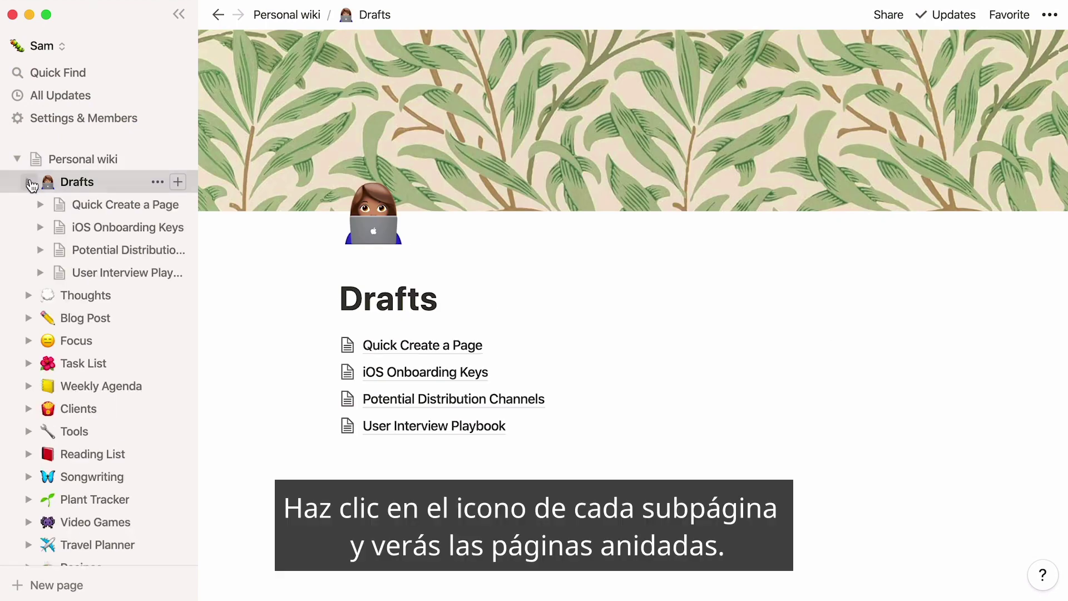
pyautogui.click(82, 205)
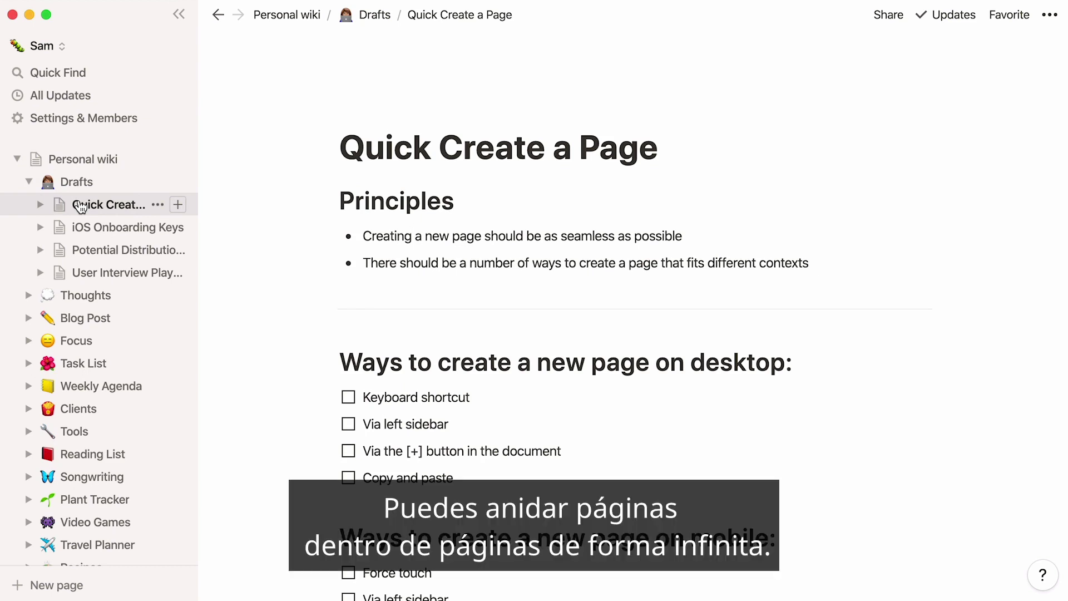
pyautogui.click(28, 182)
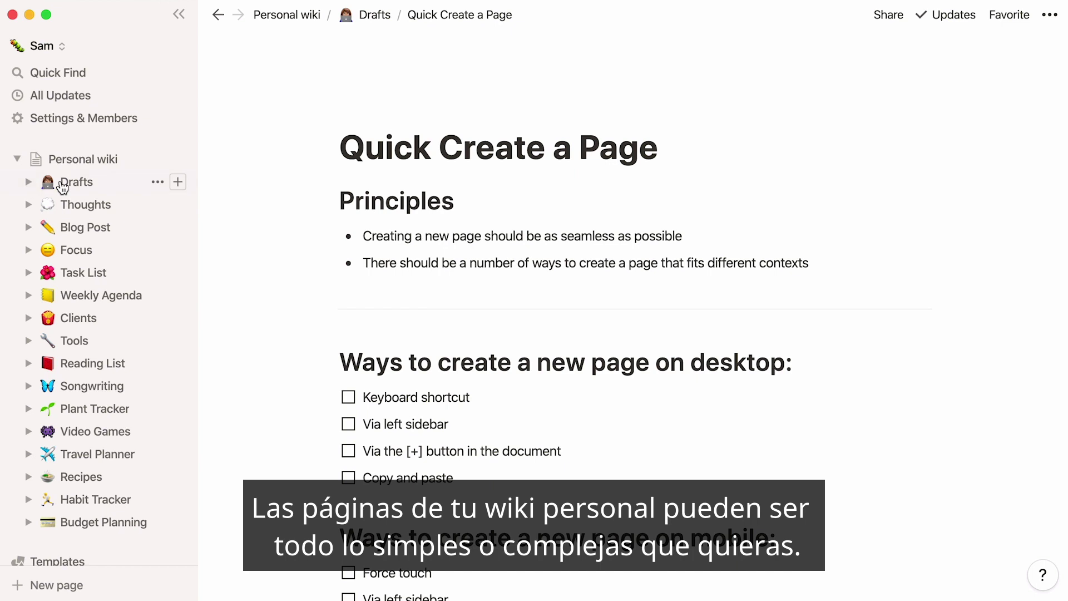
pyautogui.click(141, 167)
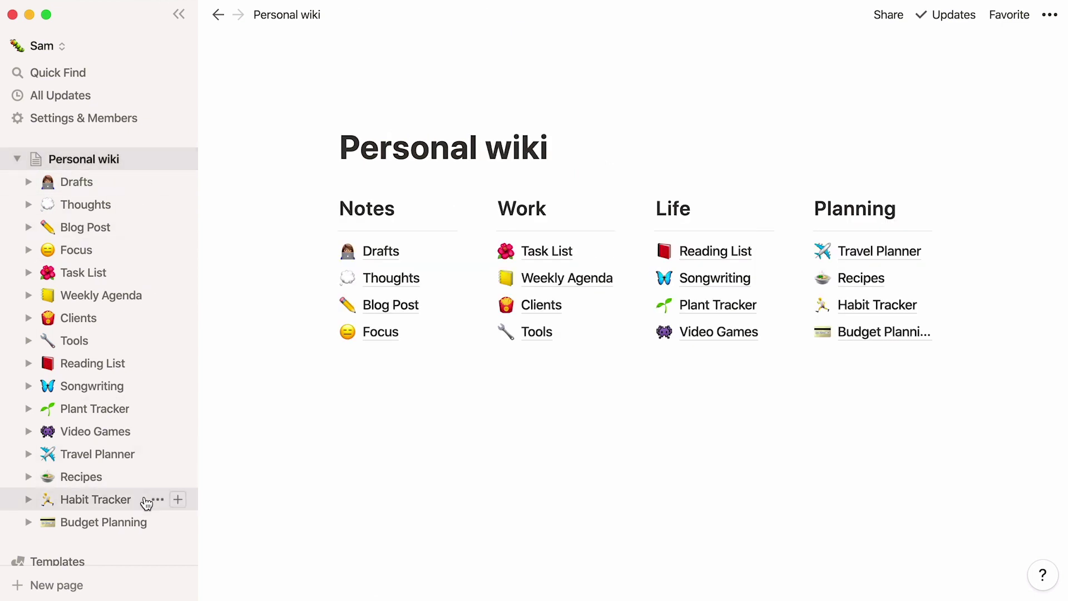
pyautogui.click(95, 500)
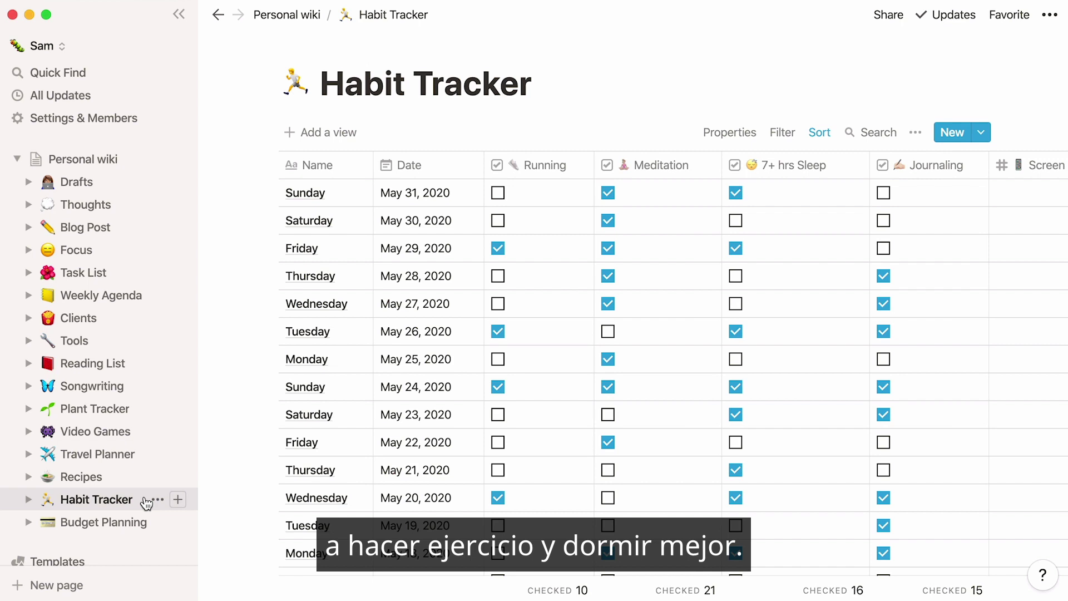
pyautogui.click(138, 412)
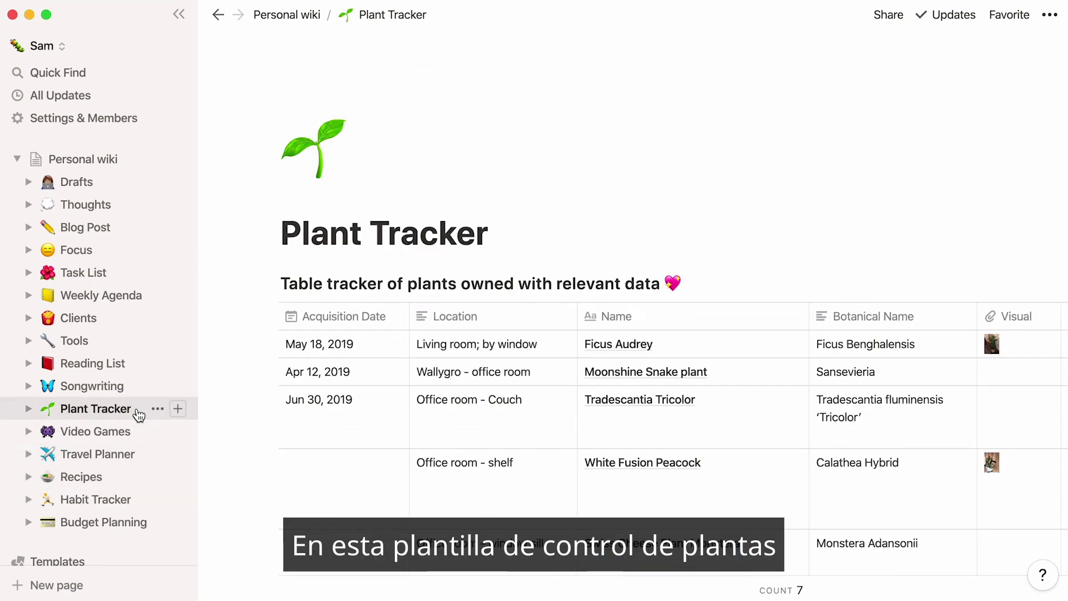
pyautogui.scroll(-5, 233, 376)
pyautogui.scroll(-3, 233, 377)
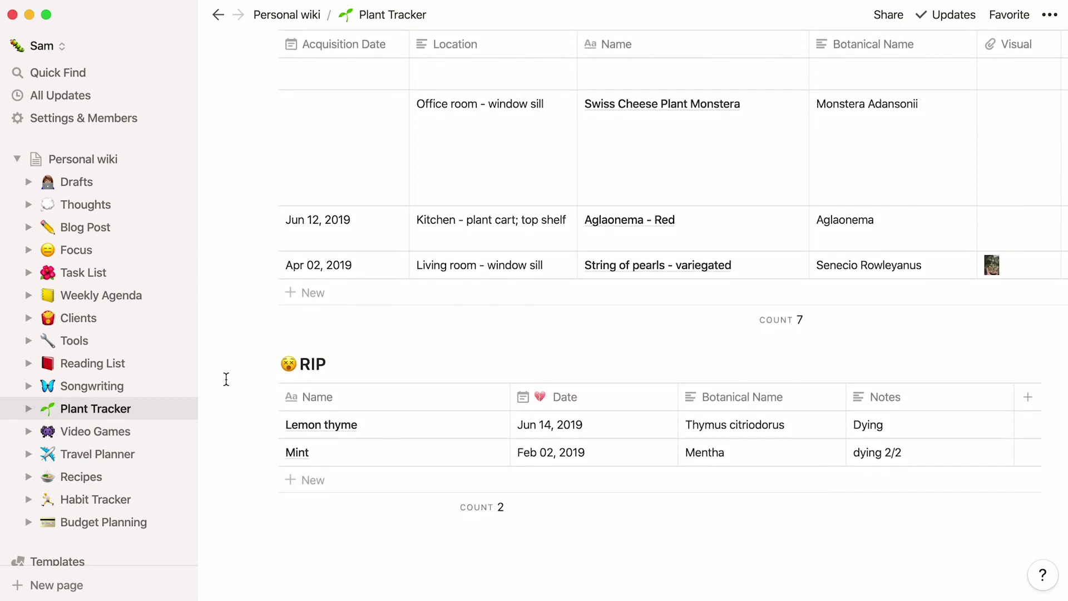
pyautogui.click(155, 430)
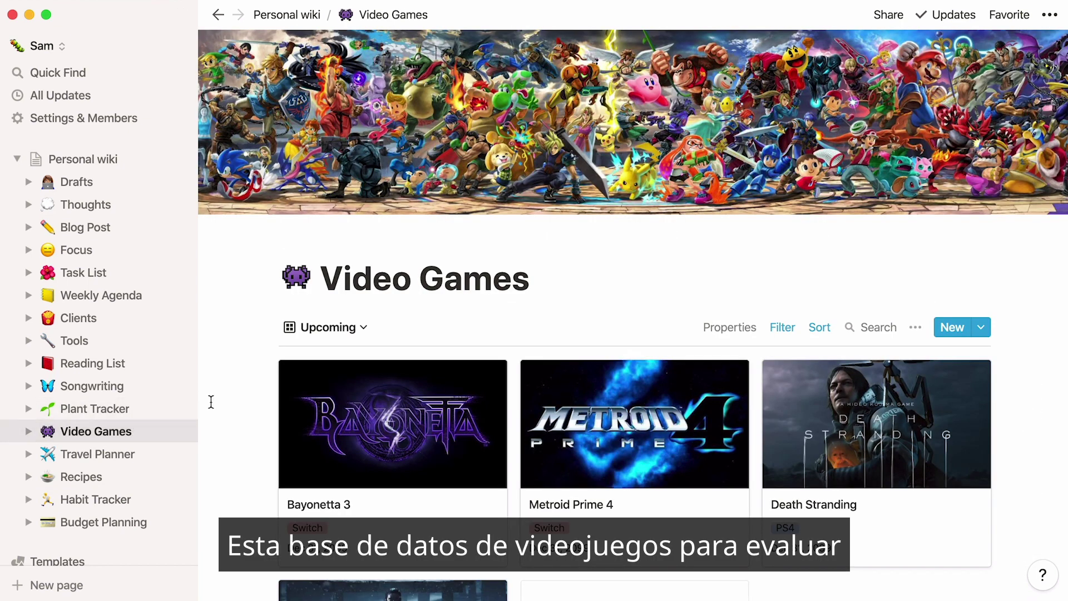
pyautogui.scroll(-4, 211, 401)
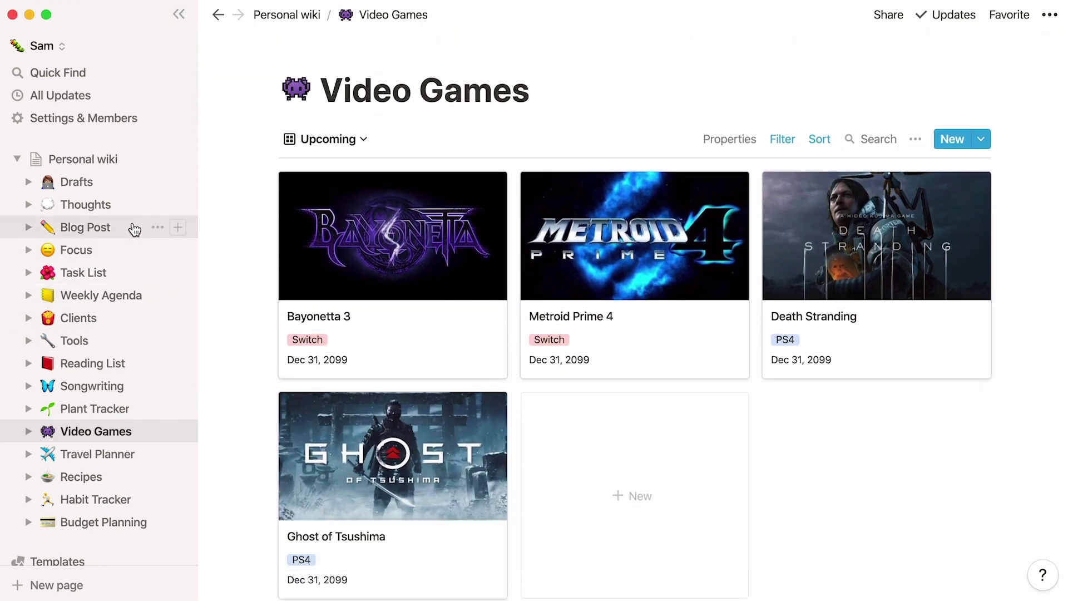
pyautogui.click(134, 229)
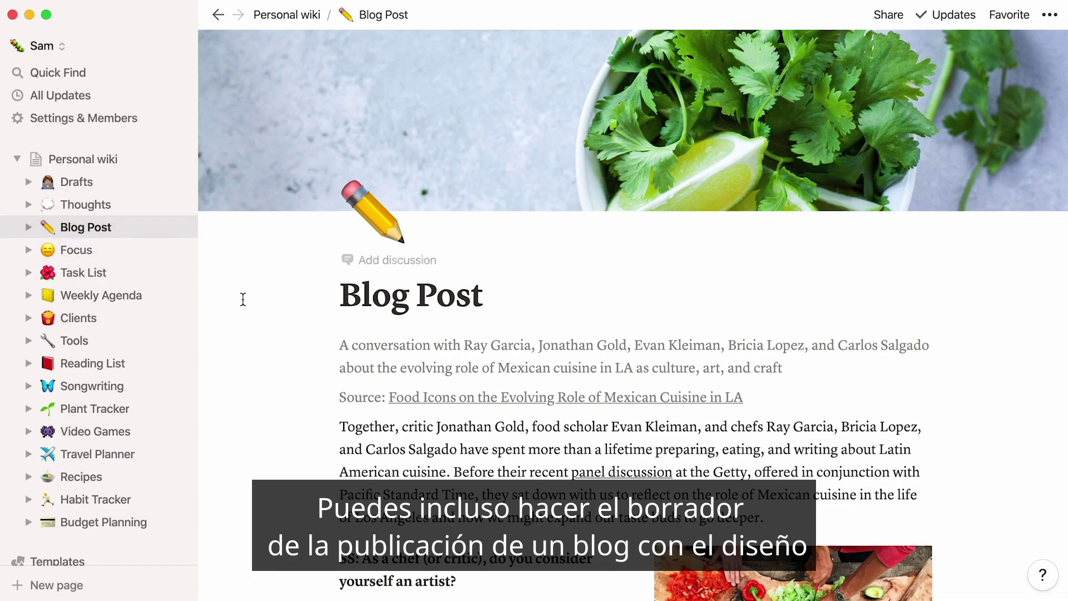
pyautogui.scroll(-10, 242, 300)
pyautogui.scroll(-20, 244, 301)
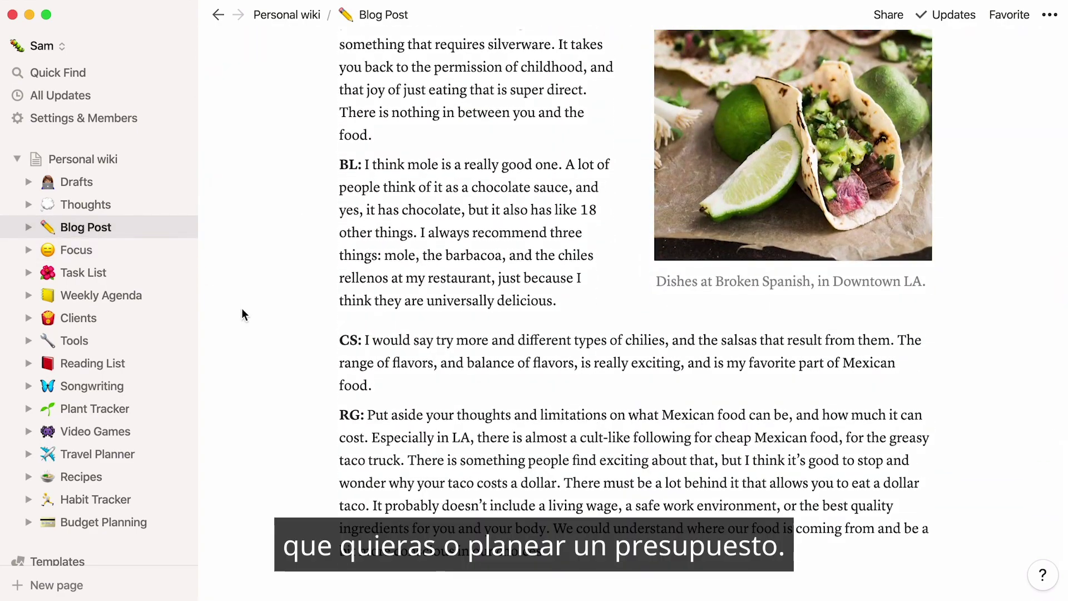
pyautogui.click(145, 521)
# Give Personal wiki a coffee-cup icon and an illustrated cover
pyautogui.click(143, 160)
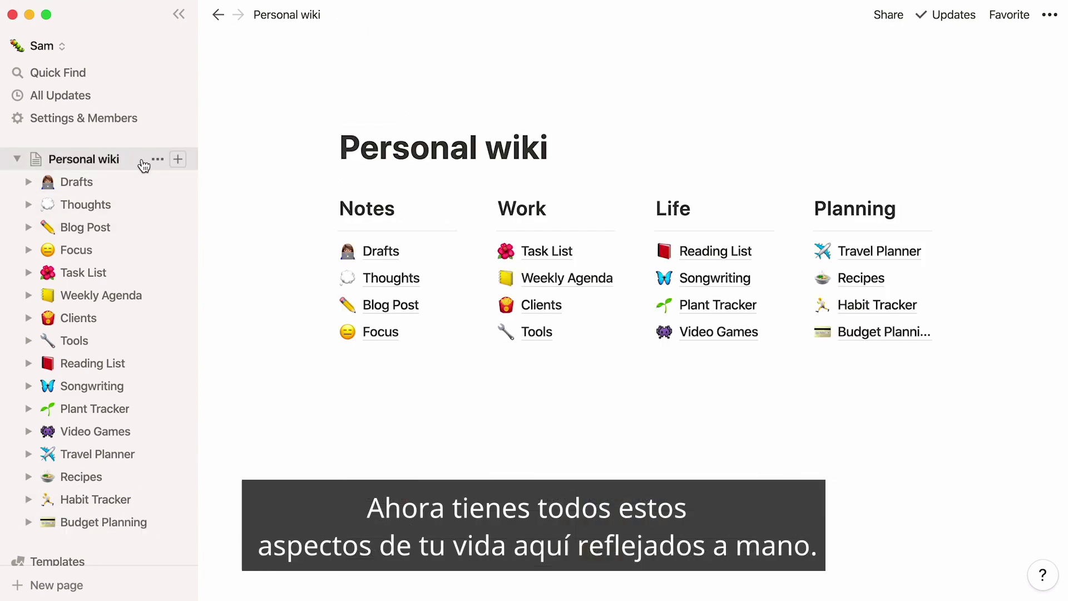
pyautogui.click(17, 160)
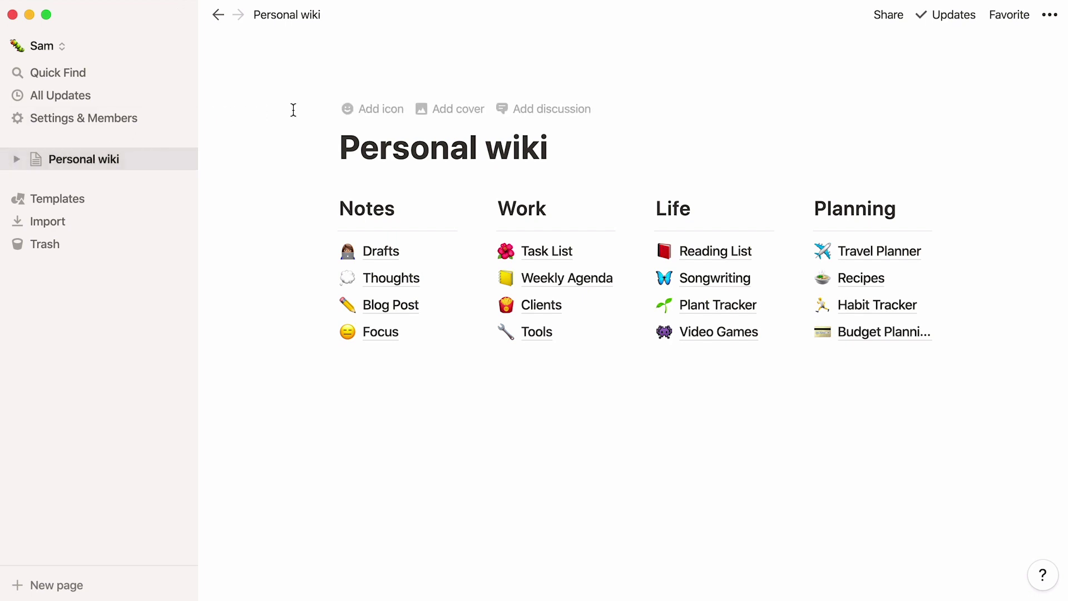
pyautogui.click(356, 109)
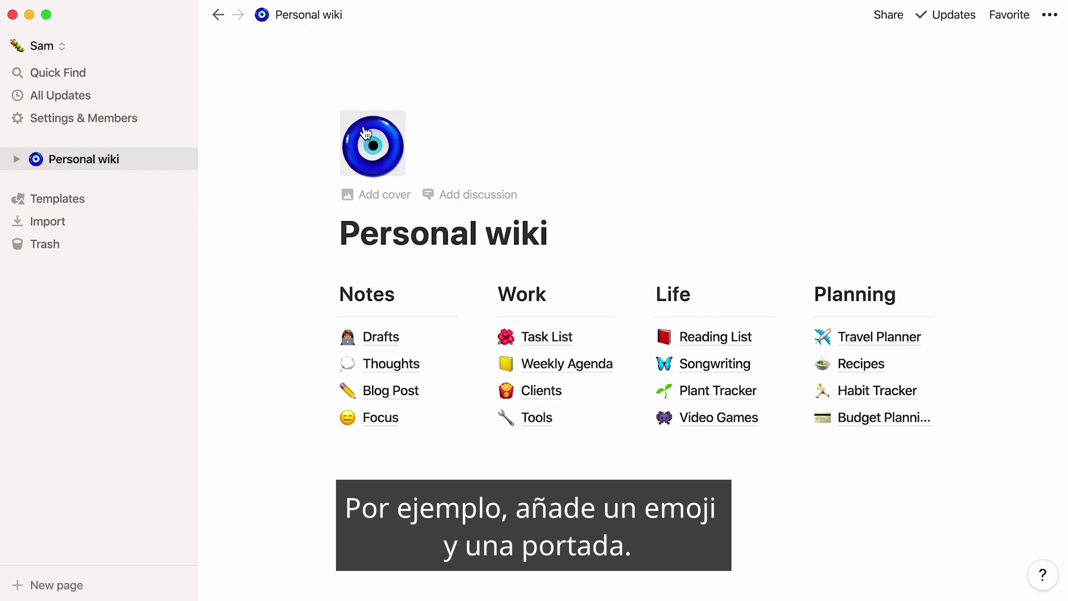
pyautogui.click(373, 146)
pyautogui.write('coffee')
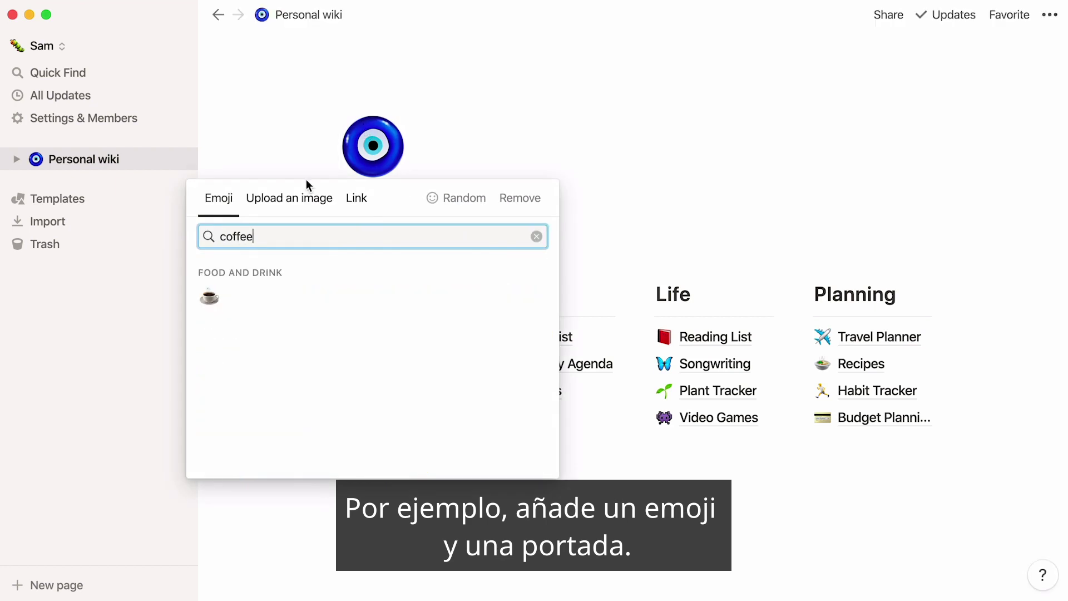
pyautogui.click(209, 297)
pyautogui.click(356, 195)
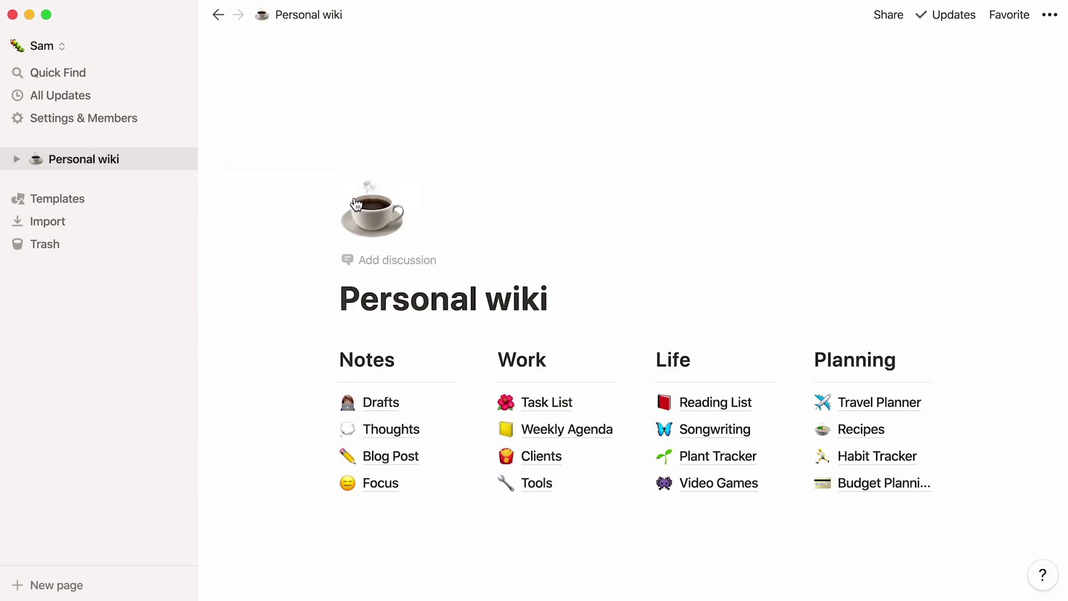
# Add a quote block under the title with the pasted Saint-Exupéry quotation
pyautogui.click(342, 345)
pyautogui.write('/quote')
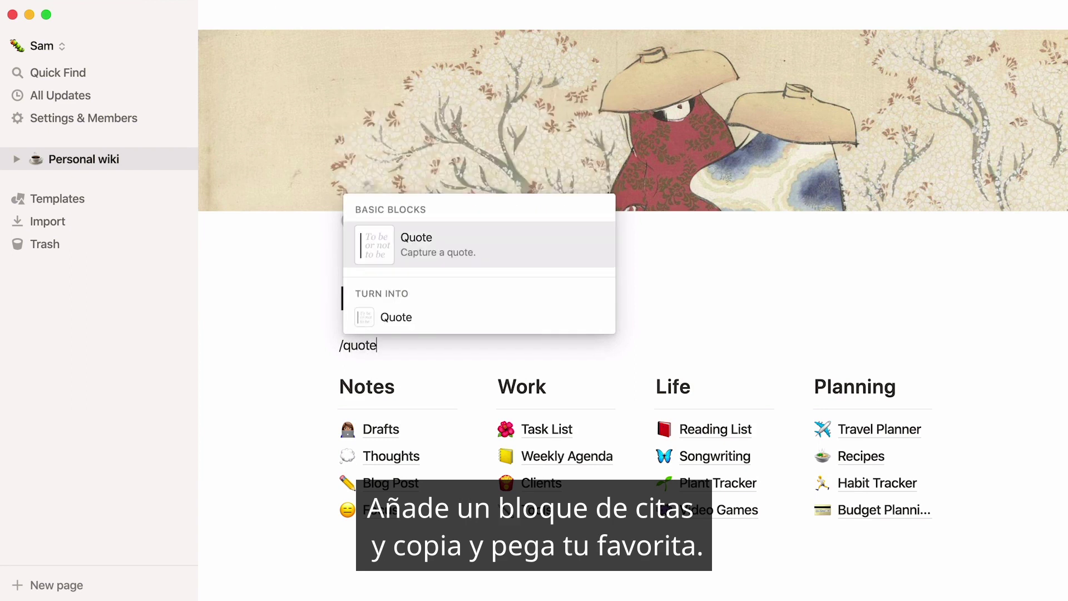
pyautogui.press('Return')
pyautogui.write('It is only with the heart that one can see rightly; what is essential is invisible to the eye. - Antoine de Saint-Exupéry (The Little Prince, 1943)')
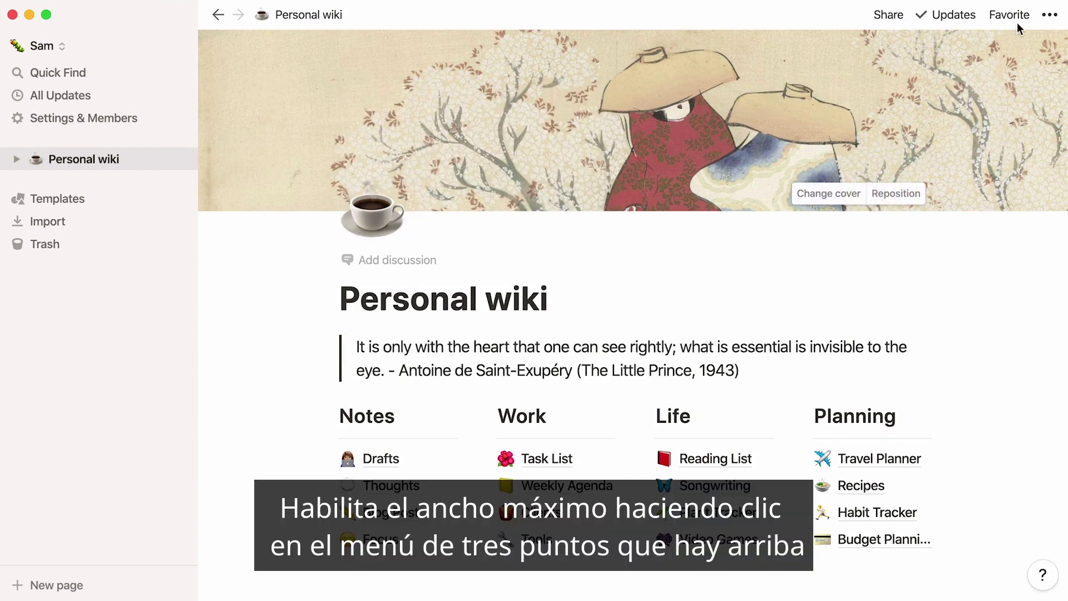
# Switch Personal wiki to Full width and Serif style, then add it to Favorites
pyautogui.click(1050, 15)
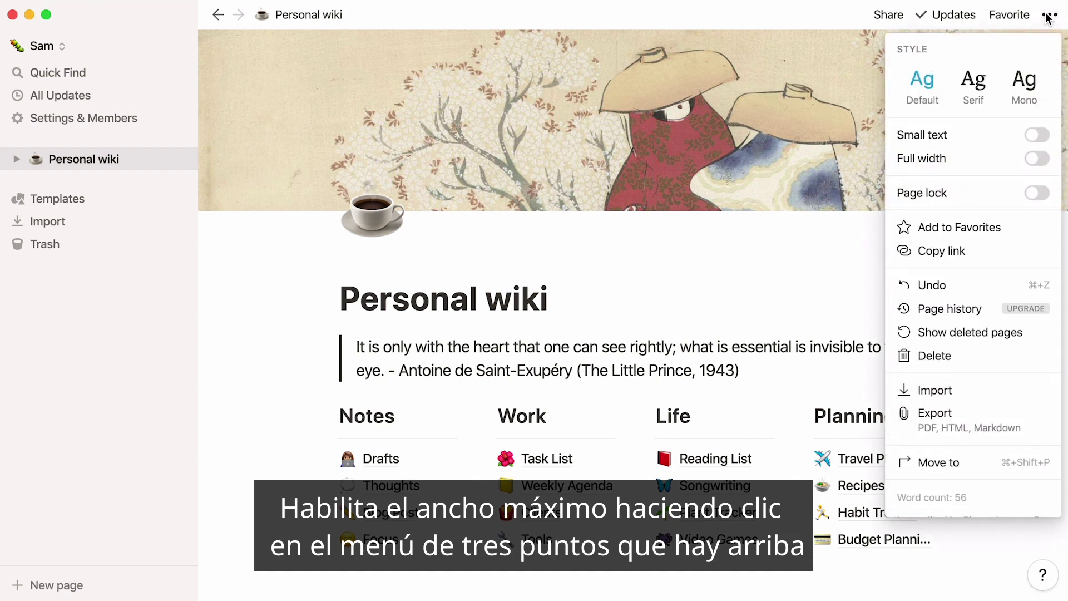
pyautogui.click(1038, 159)
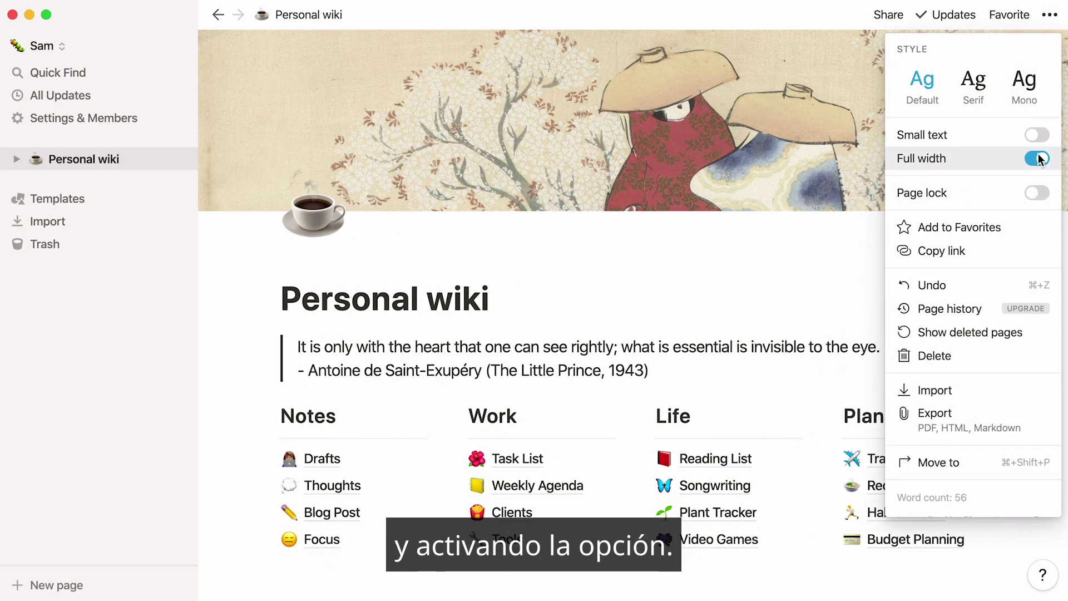
pyautogui.click(984, 101)
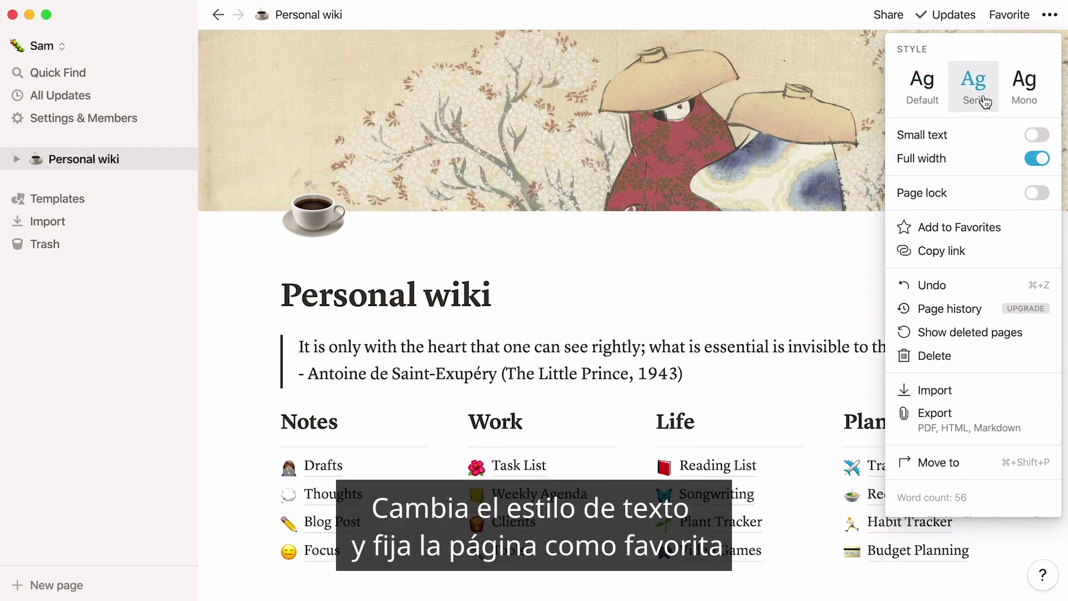
pyautogui.click(1006, 15)
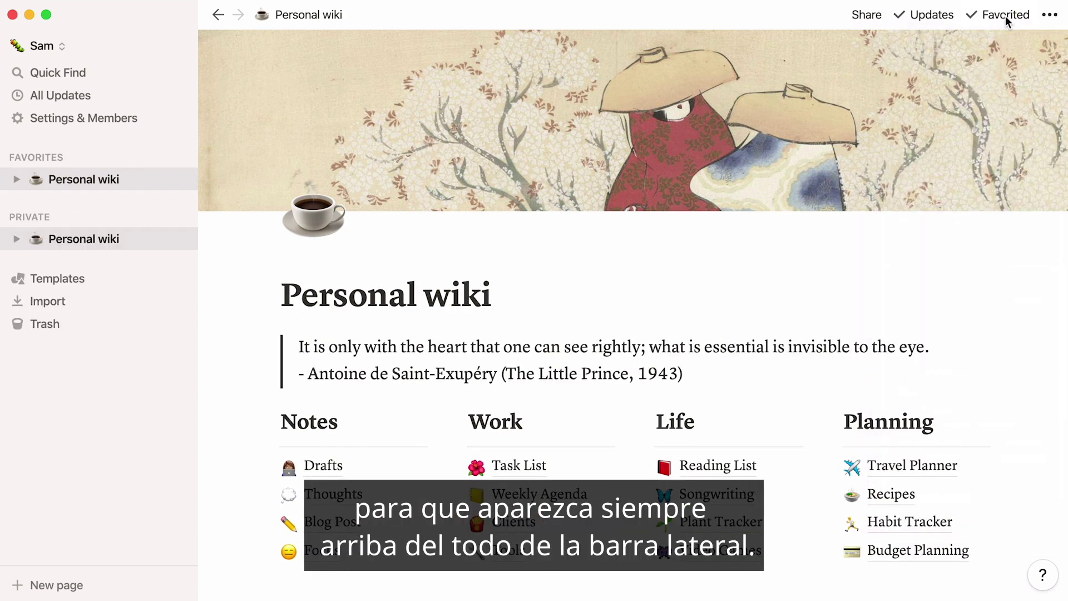